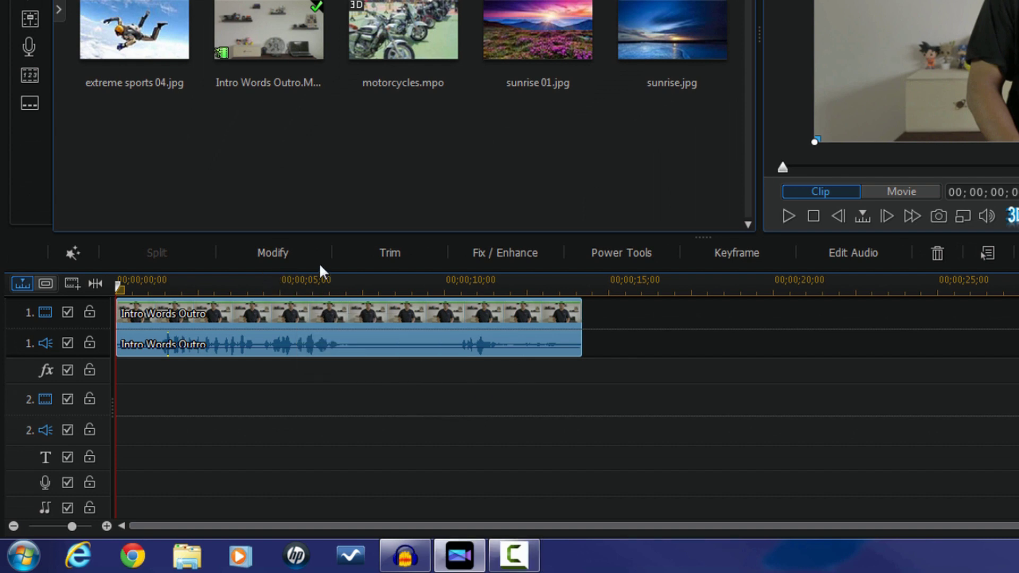
Step: Open the Intro Words Outro clip's audio in AudioDirector using Edit Audio
{"action": "left_click", "coordinate": [836, 253]}
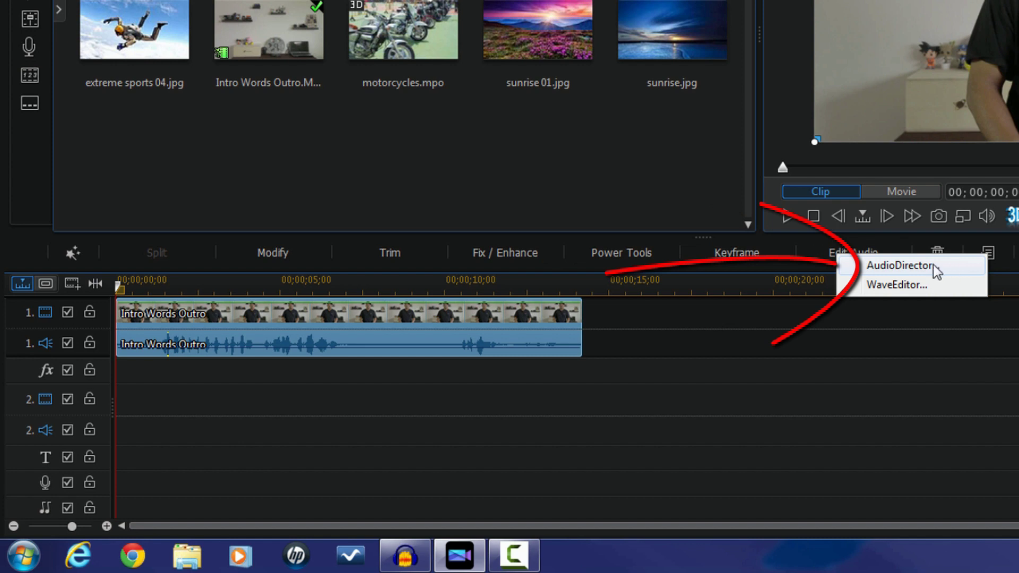
{"action": "left_click", "coordinate": [936, 269]}
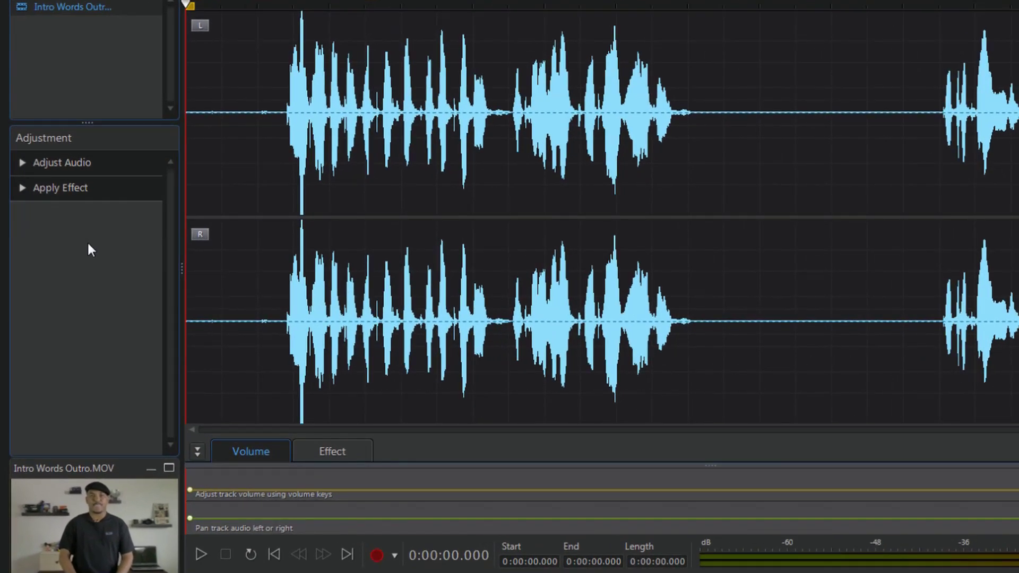
Step: Expand Adjust Audio and then its Adjust Pitch settings in the Adjustment panel
{"action": "left_click", "coordinate": [31, 165]}
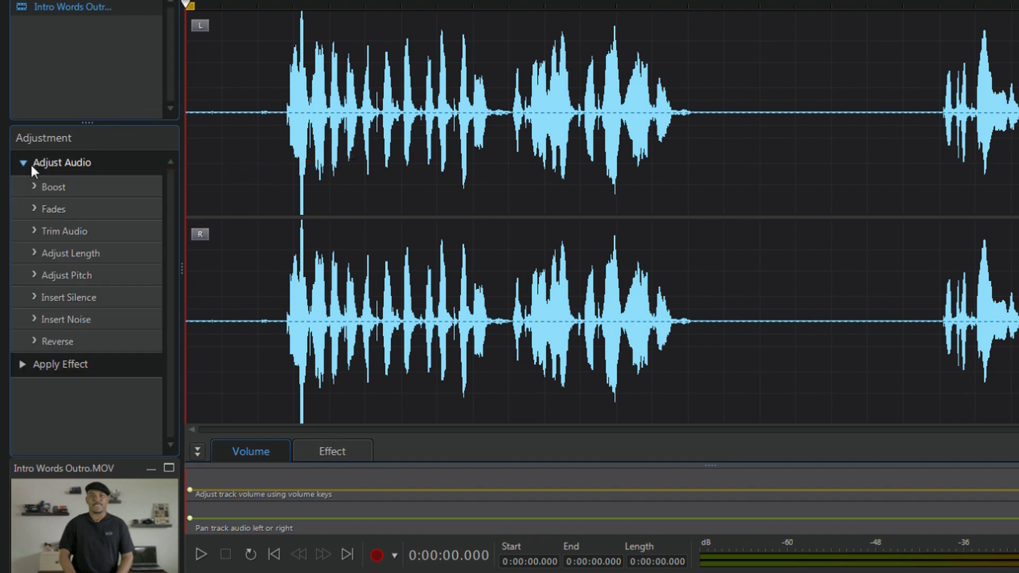
{"action": "left_click", "coordinate": [52, 272]}
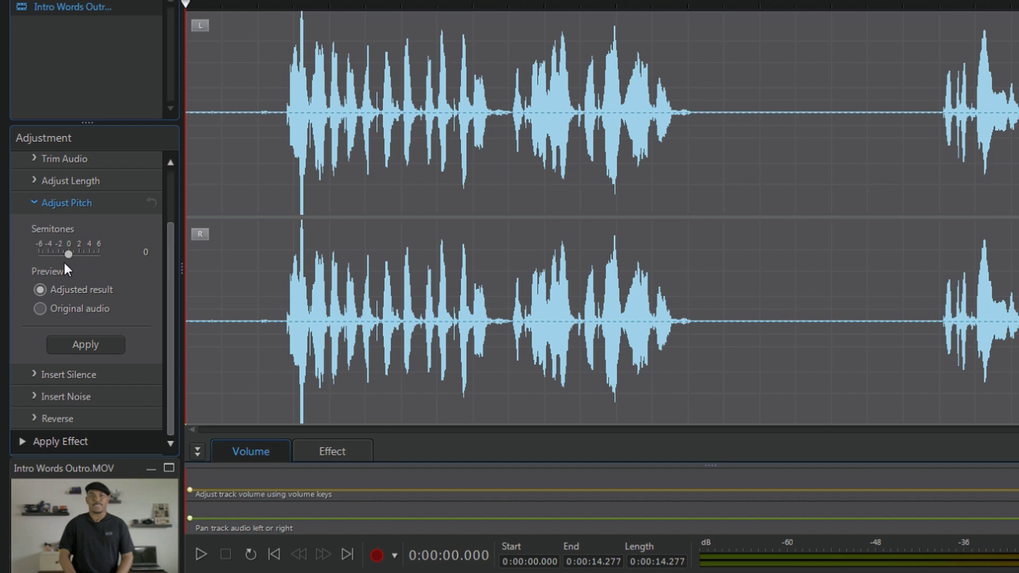
Step: Apply a -4 semitone pitch shift to the audio and preview it
{"action": "left_click_drag", "start_coordinate": [69, 253], "coordinate": [34, 253]}
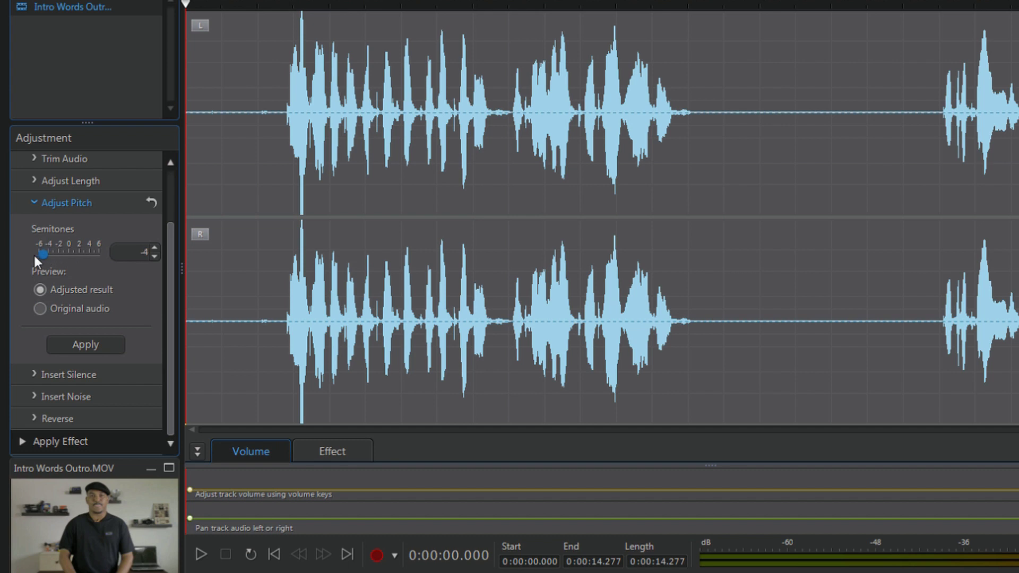
{"action": "left_click", "coordinate": [107, 343]}
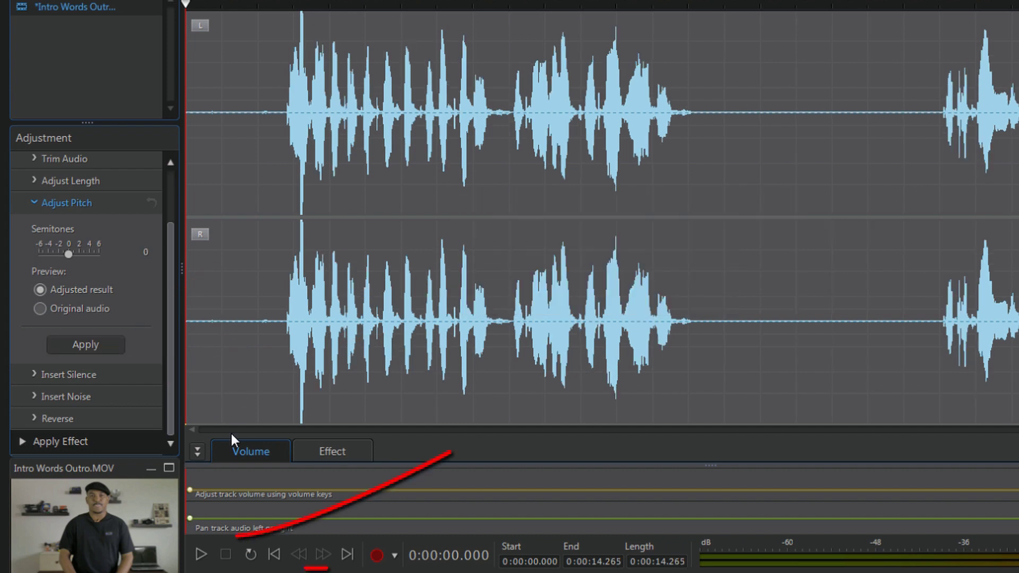
{"action": "left_click", "coordinate": [201, 555]}
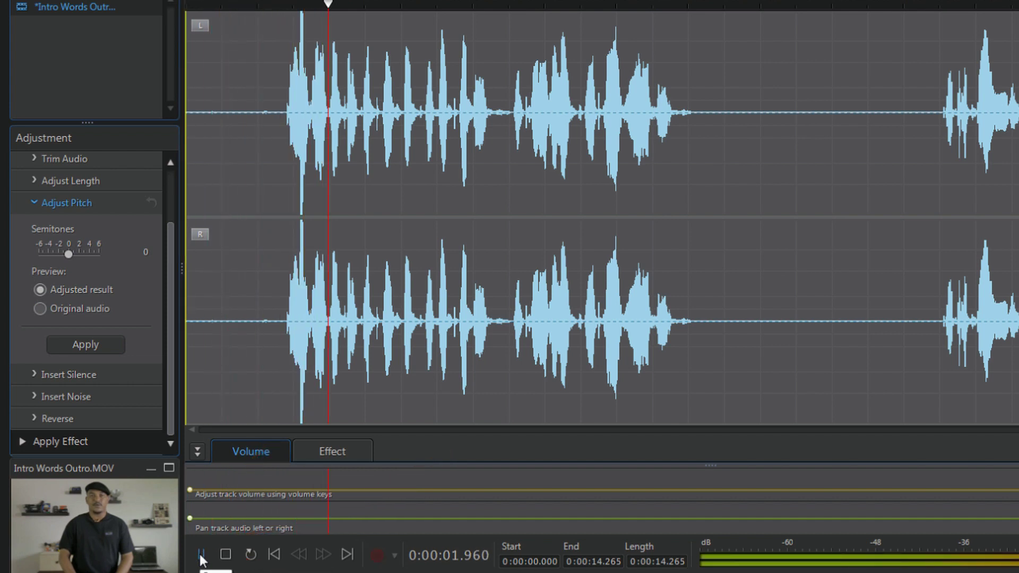
{"action": "left_click", "coordinate": [201, 555]}
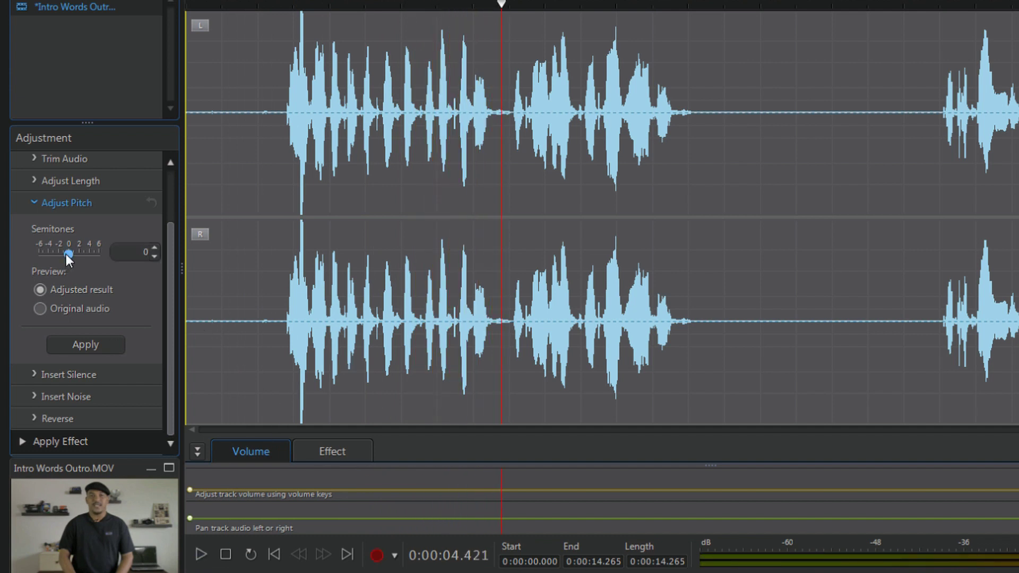
Step: Apply a +4 semitone pitch shift, then set Semitones to 6
{"action": "left_click_drag", "start_coordinate": [68, 251], "coordinate": [24, 254]}
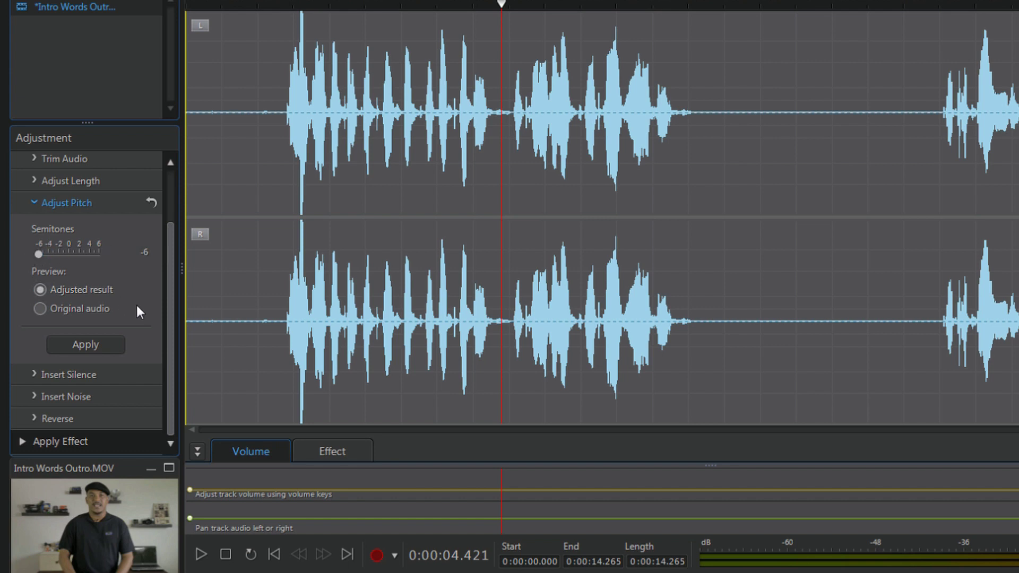
{"action": "left_click_drag", "start_coordinate": [39, 253], "coordinate": [94, 252]}
{"action": "left_click", "coordinate": [92, 343]}
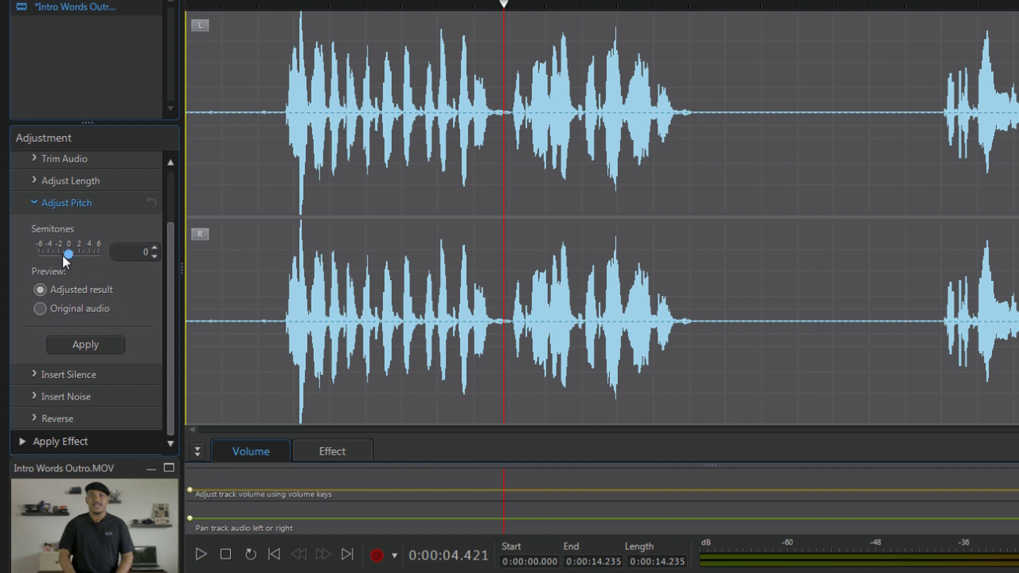
{"action": "left_click_drag", "start_coordinate": [68, 254], "coordinate": [75, 252]}
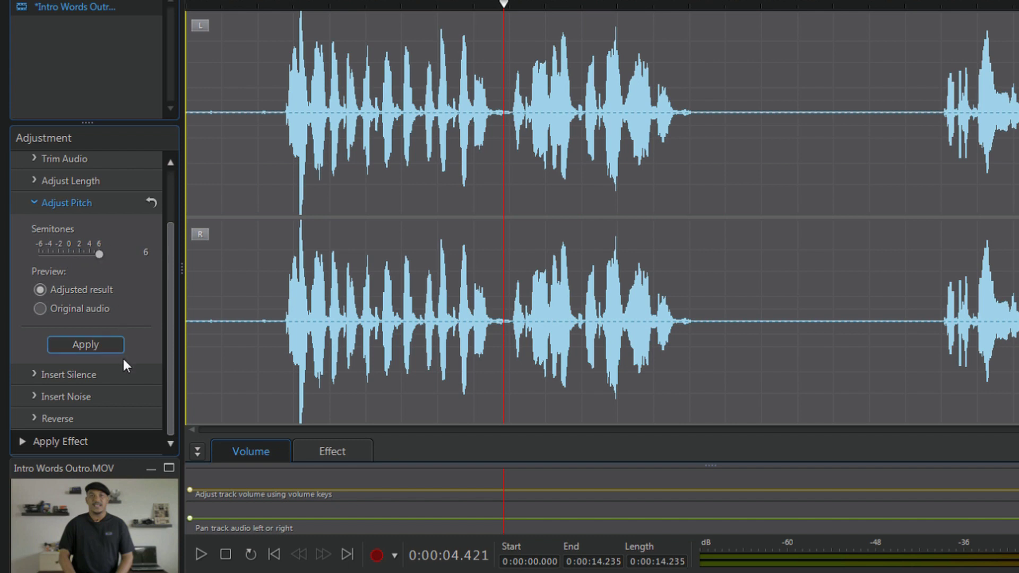
Step: Apply the +6 semitone pitch shift and preview the raised audio
{"action": "left_click", "coordinate": [90, 345]}
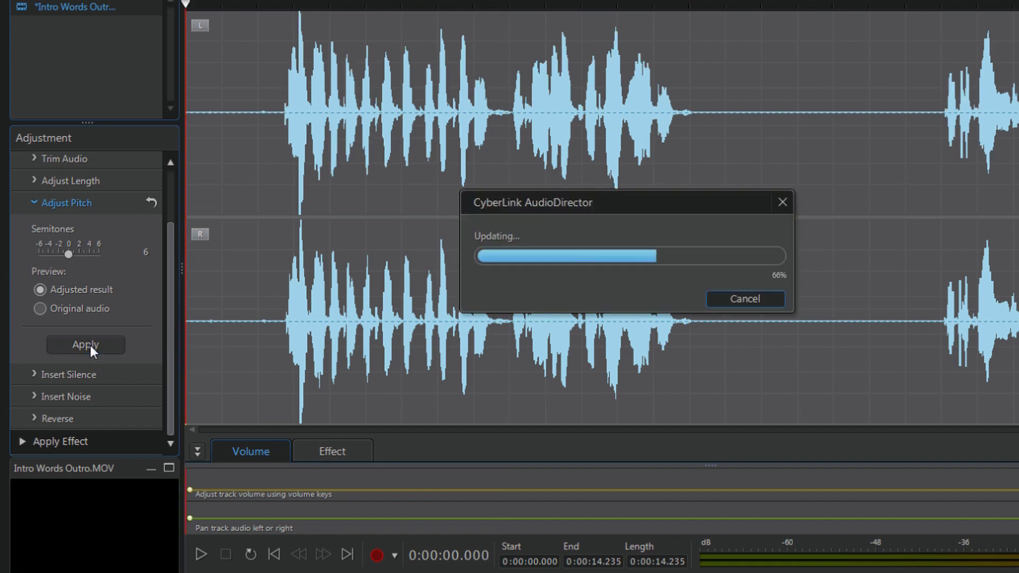
{"action": "left_click", "coordinate": [201, 555]}
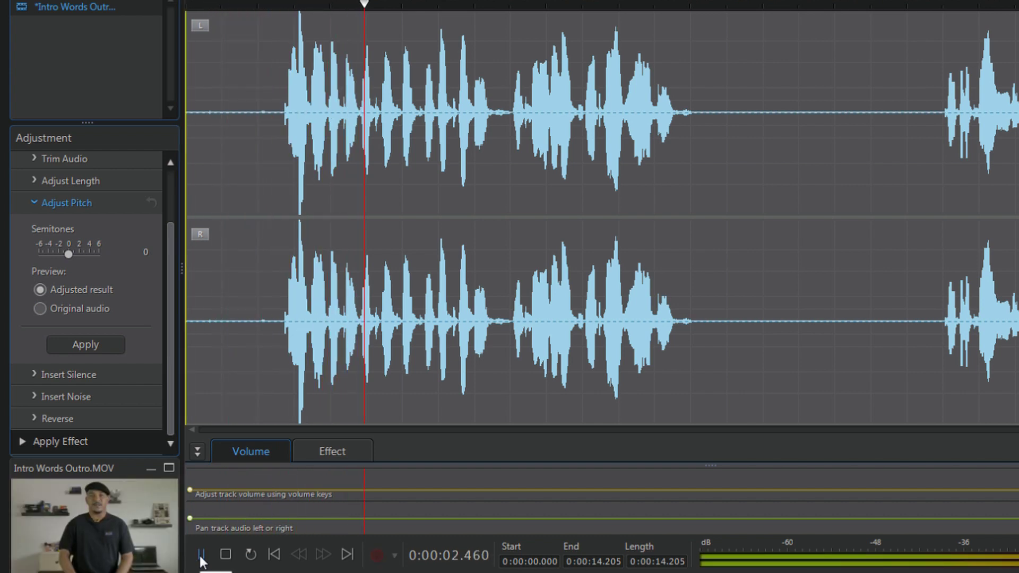
{"action": "left_click", "coordinate": [201, 554]}
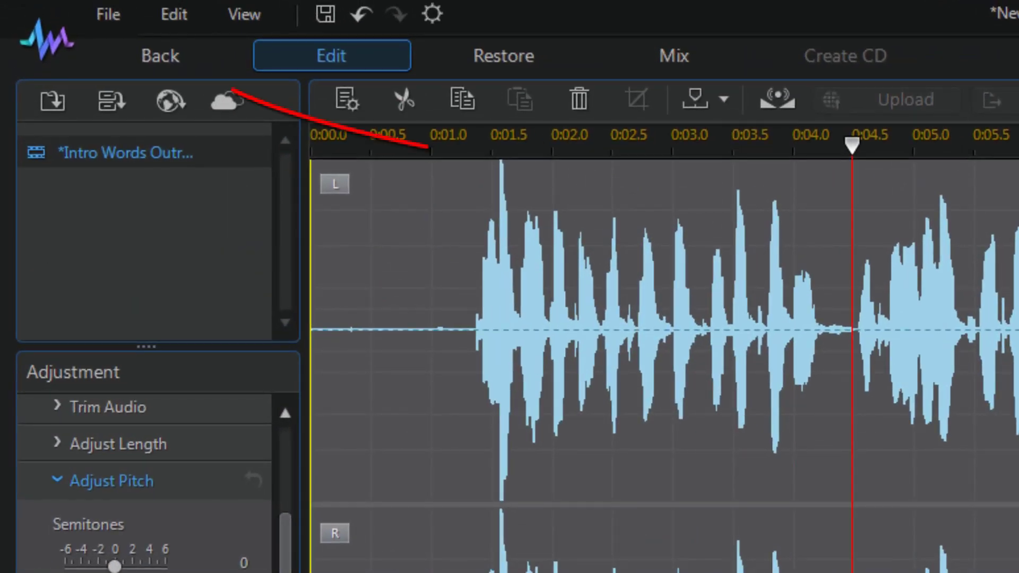
Step: Return to PowerDirector without saving the audio changes to file
{"action": "left_click", "coordinate": [150, 55]}
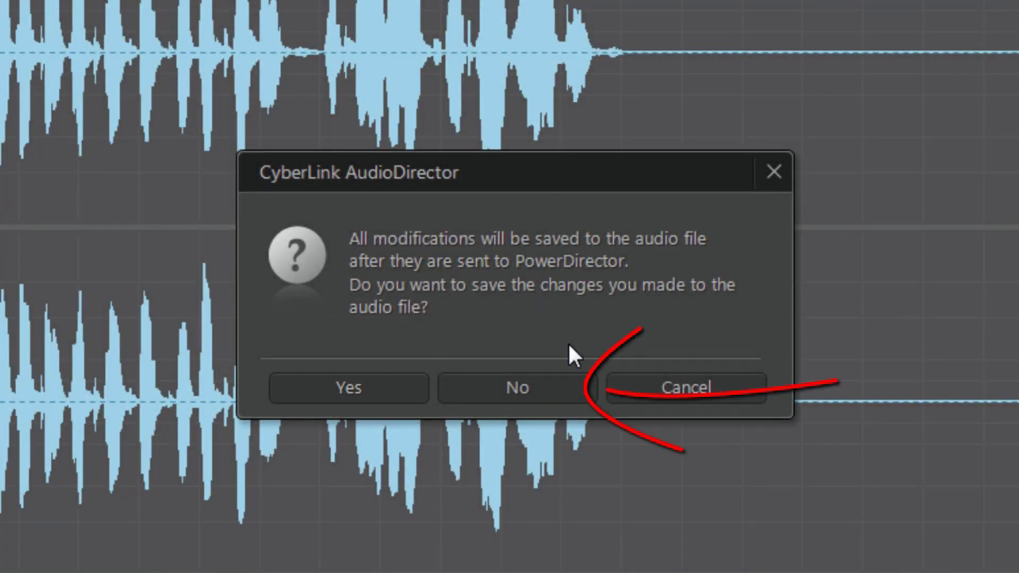
{"action": "left_click", "coordinate": [525, 385]}
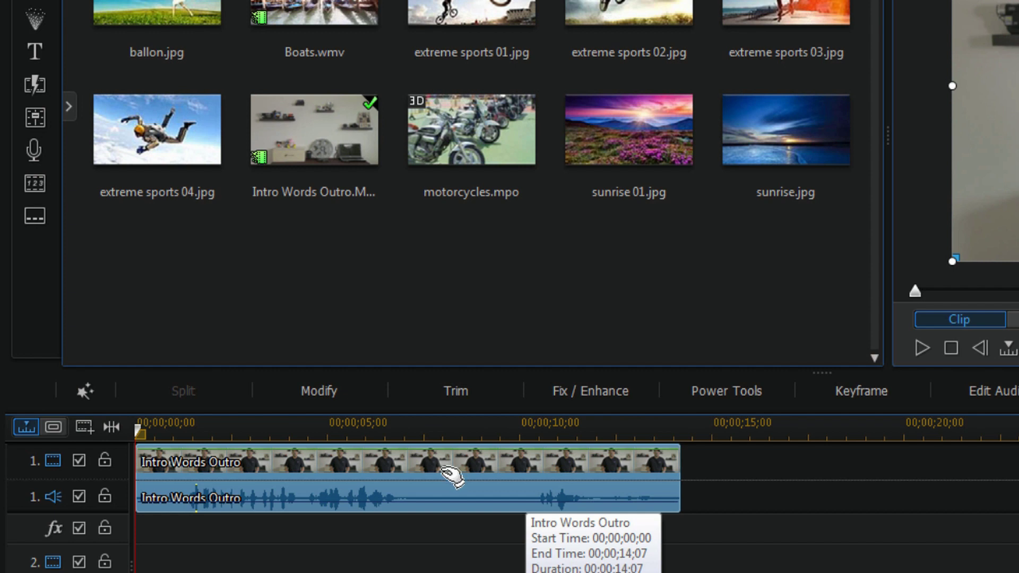
Step: Unlink the Intro Words Outro video from its audio and delete the video clip
{"action": "right_click", "coordinate": [478, 466]}
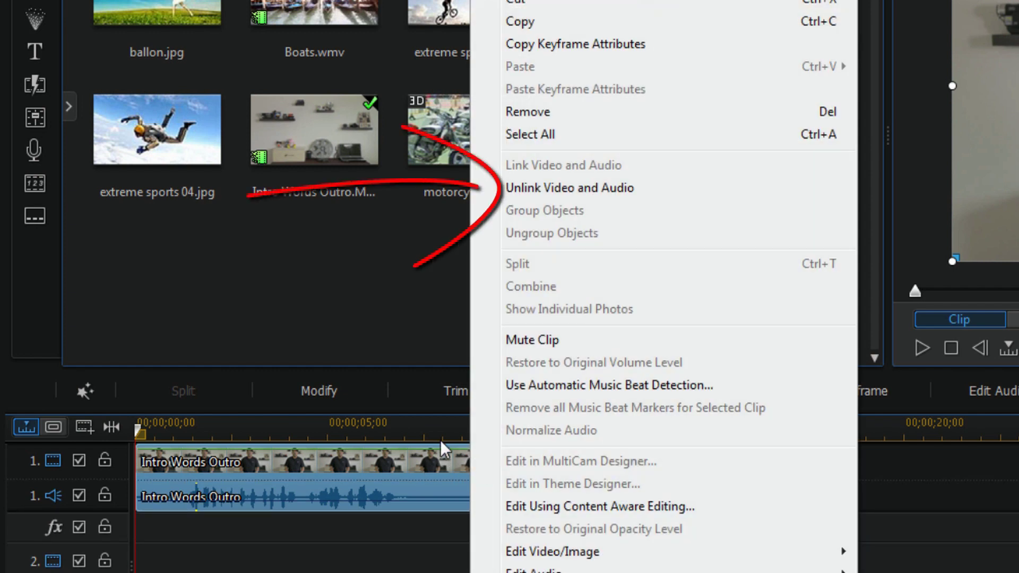
{"action": "left_click", "coordinate": [564, 187]}
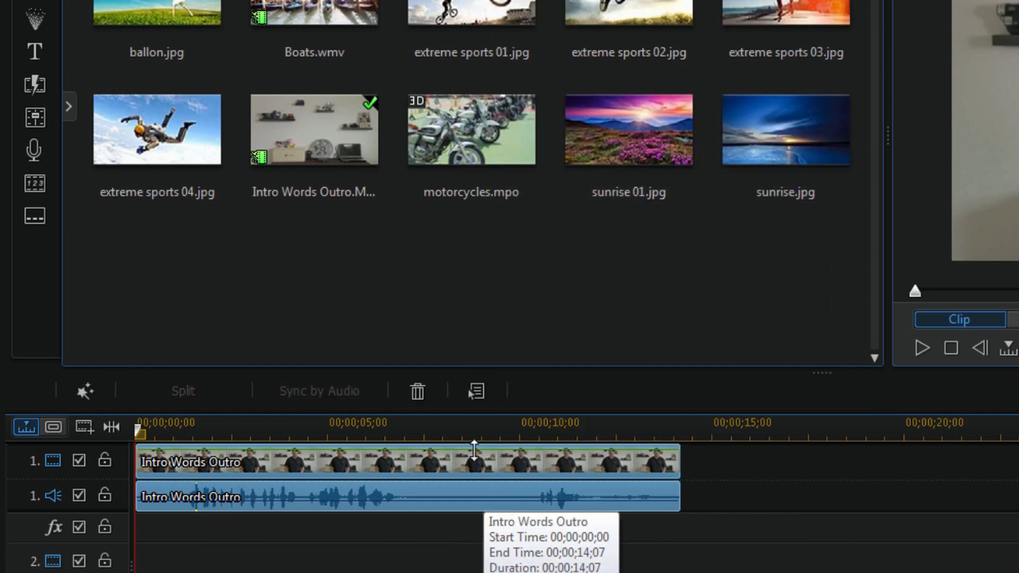
{"action": "left_click", "coordinate": [463, 467]}
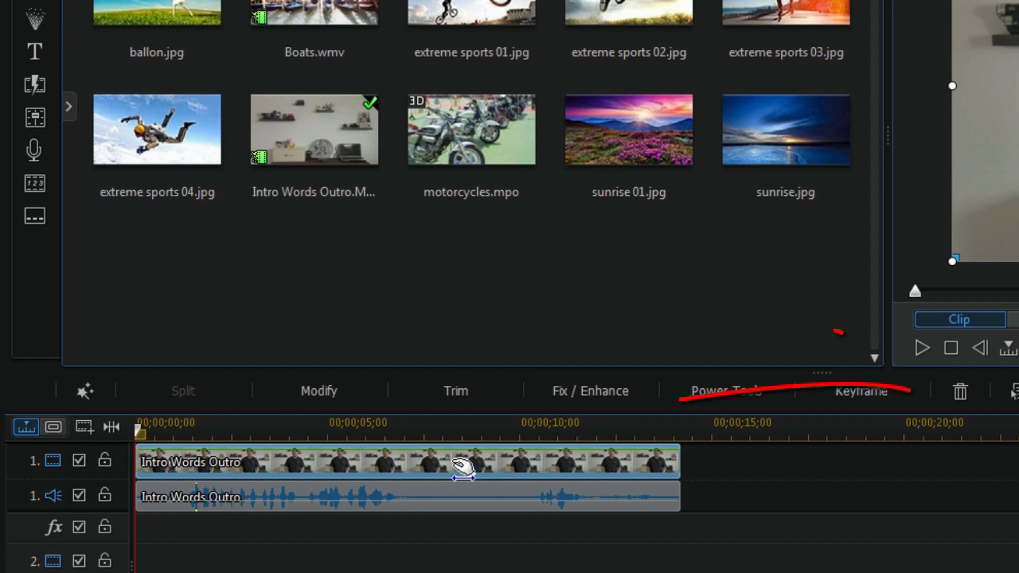
{"action": "left_click", "coordinate": [954, 392]}
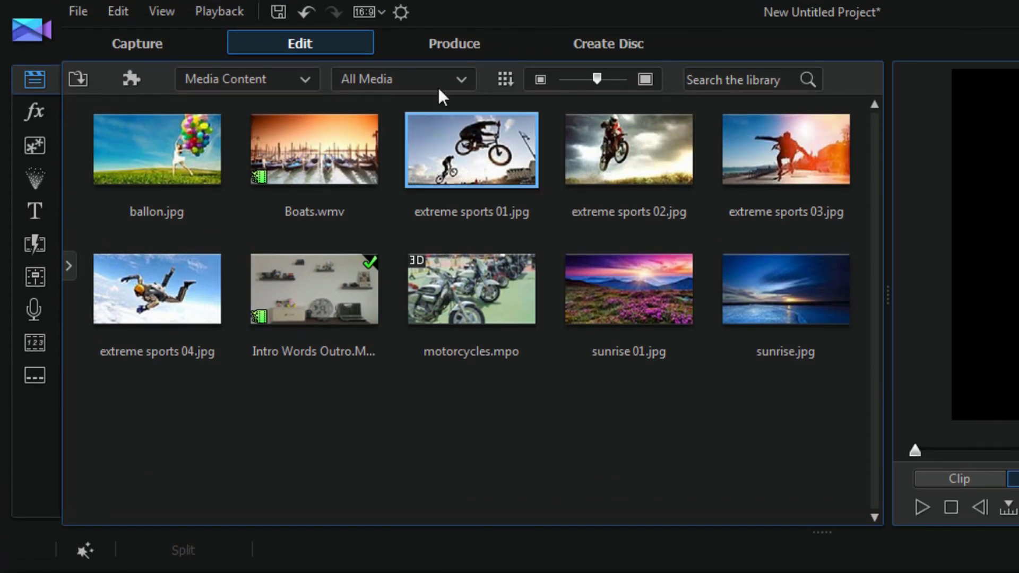
Step: On the Produce page, choose audio file output in Waveform Audio format
{"action": "left_click", "coordinate": [448, 42]}
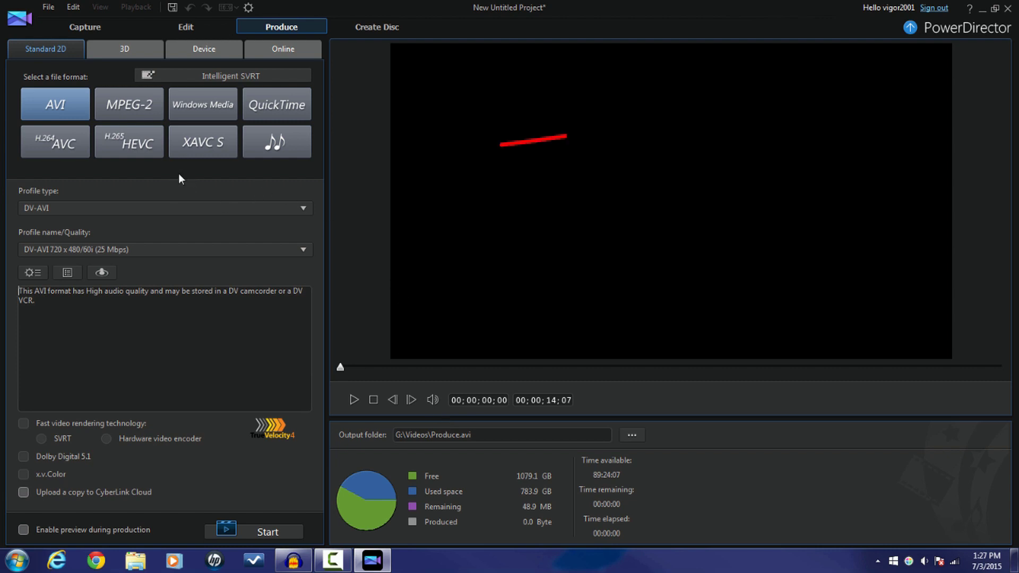
{"action": "left_click", "coordinate": [279, 144]}
{"action": "left_click", "coordinate": [302, 168]}
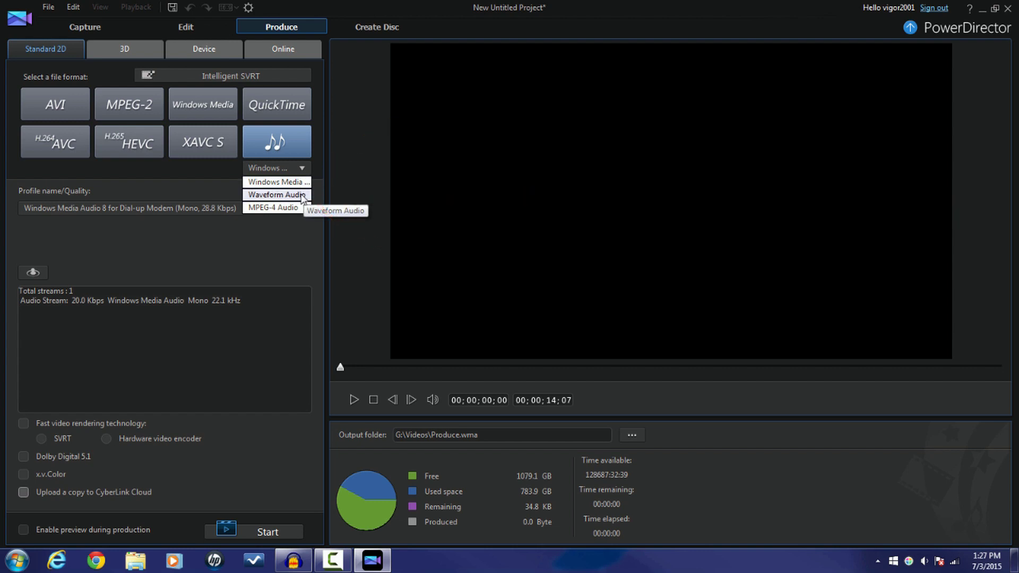
{"action": "left_click", "coordinate": [282, 195]}
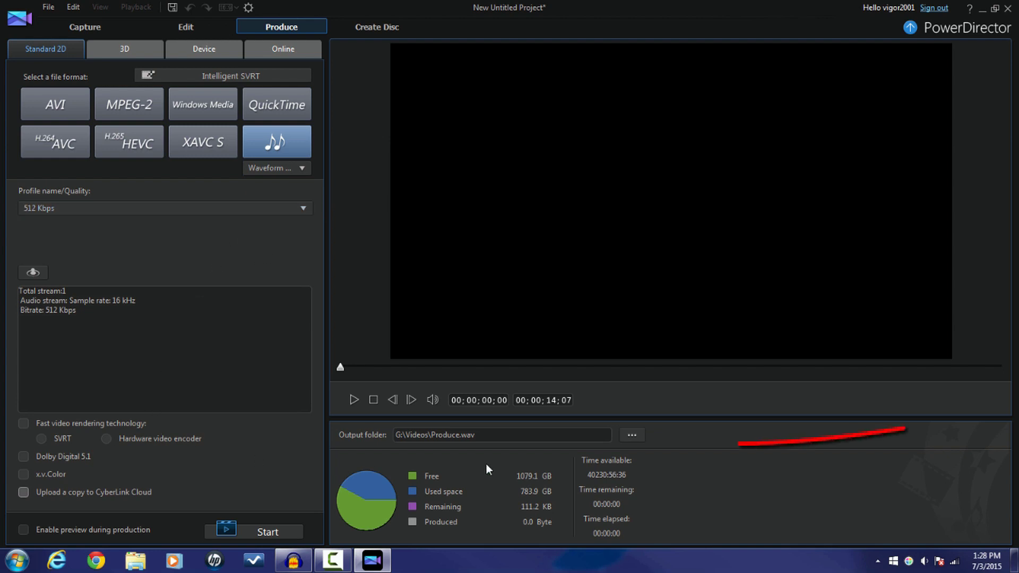
Step: Produce Peter Piper.wav into G:\Sounds\Audio_Tracks and return to the Edit page
{"action": "left_click", "coordinate": [632, 435]}
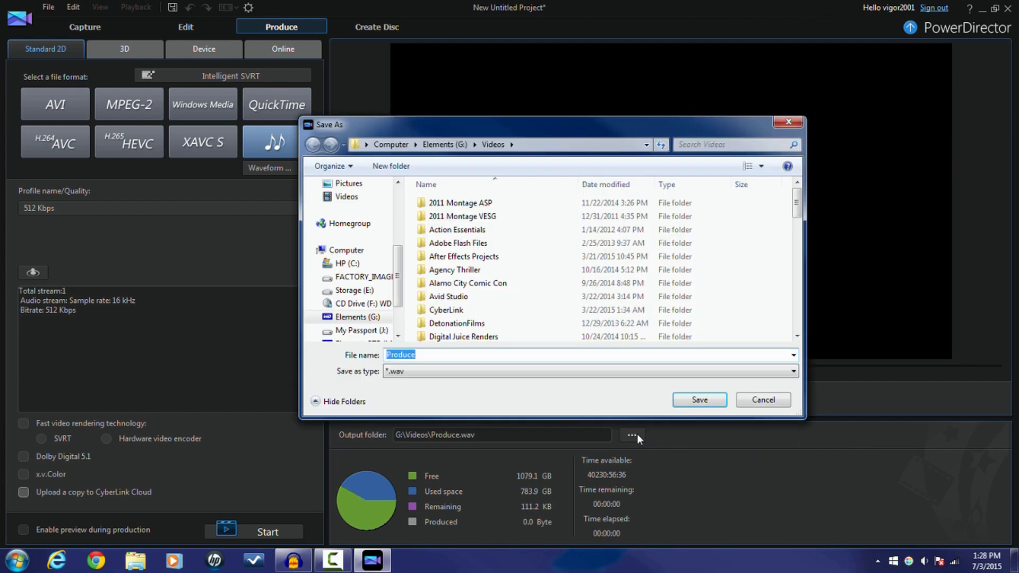
{"action": "left_click", "coordinate": [444, 144]}
{"action": "double_click", "coordinate": [451, 242]}
{"action": "double_click", "coordinate": [451, 203]}
{"action": "type", "text": "Peter Piper"}
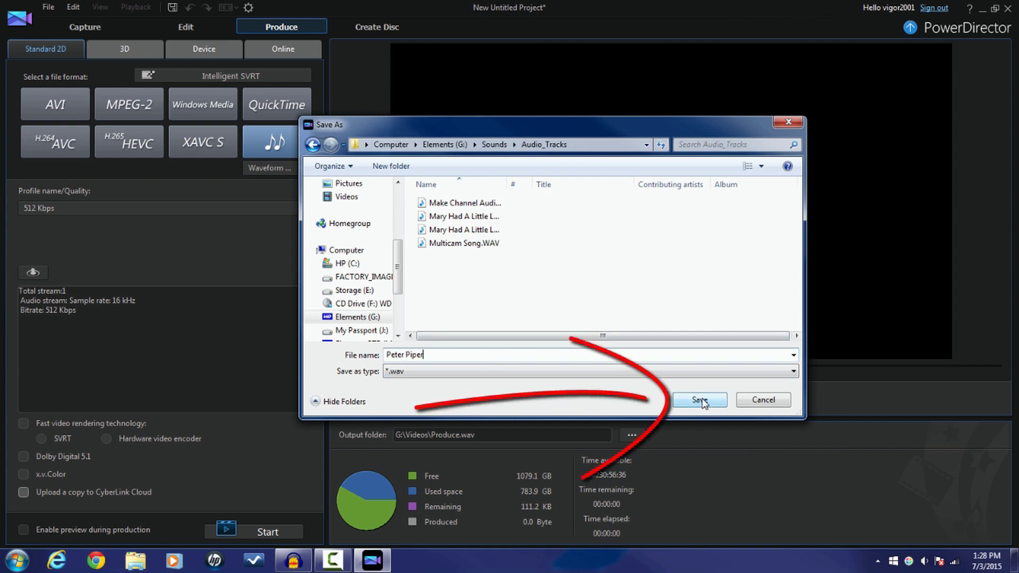
{"action": "left_click", "coordinate": [700, 401]}
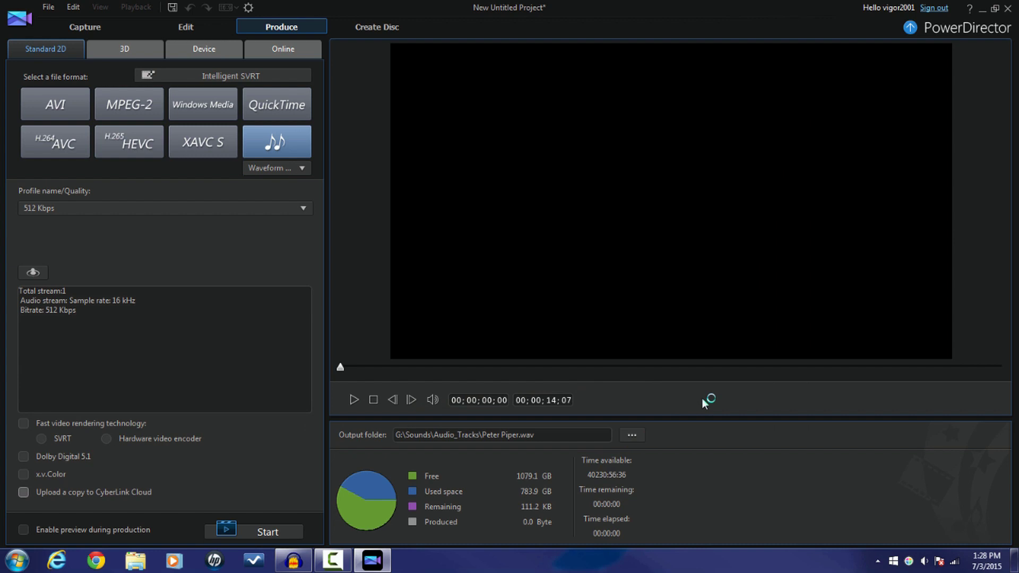
{"action": "left_click", "coordinate": [266, 530]}
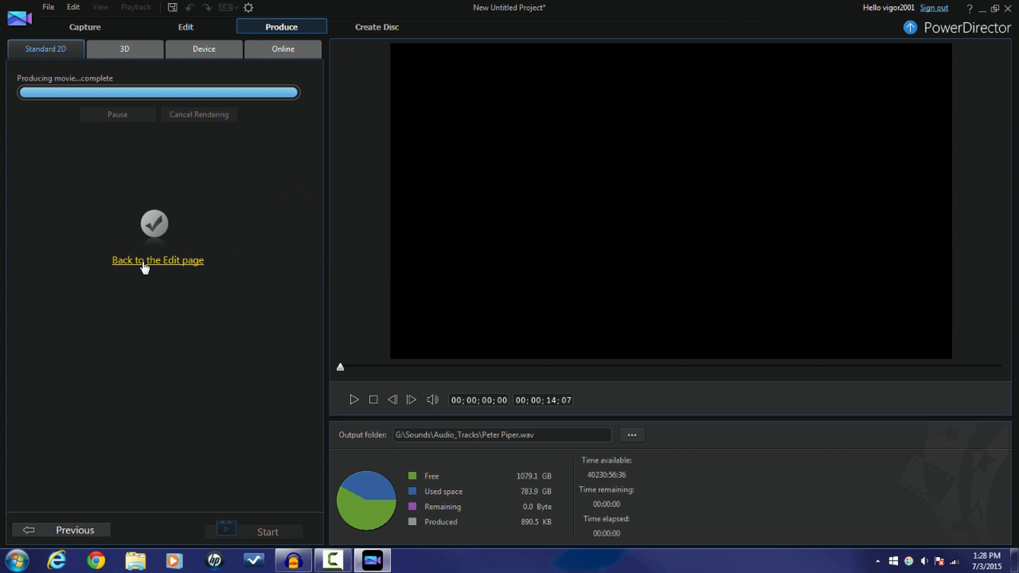
{"action": "left_click", "coordinate": [144, 262]}
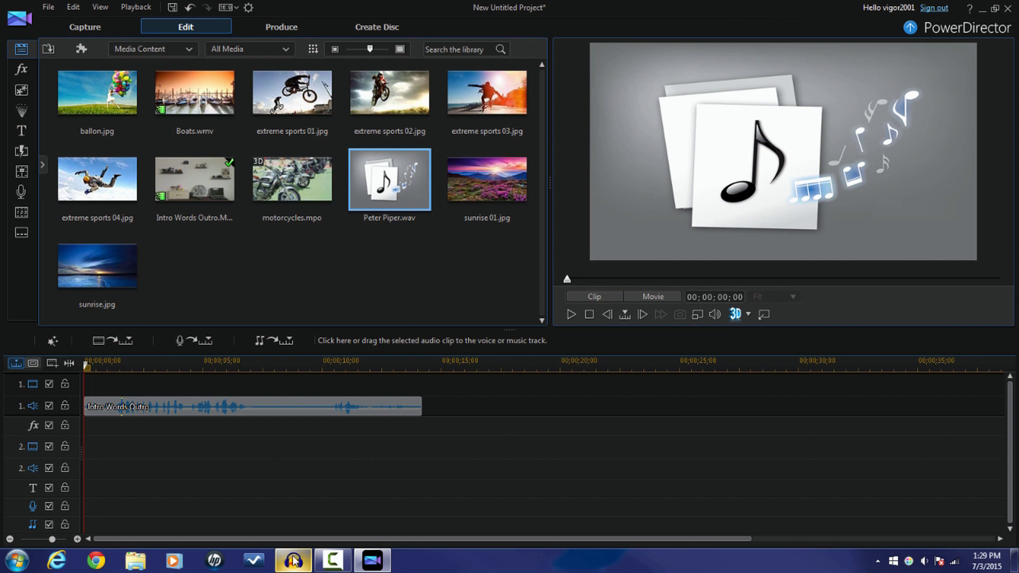
Step: Bring Audacity's empty project window to the front and show its File menu
{"action": "mouse_move", "coordinate": [287, 567]}
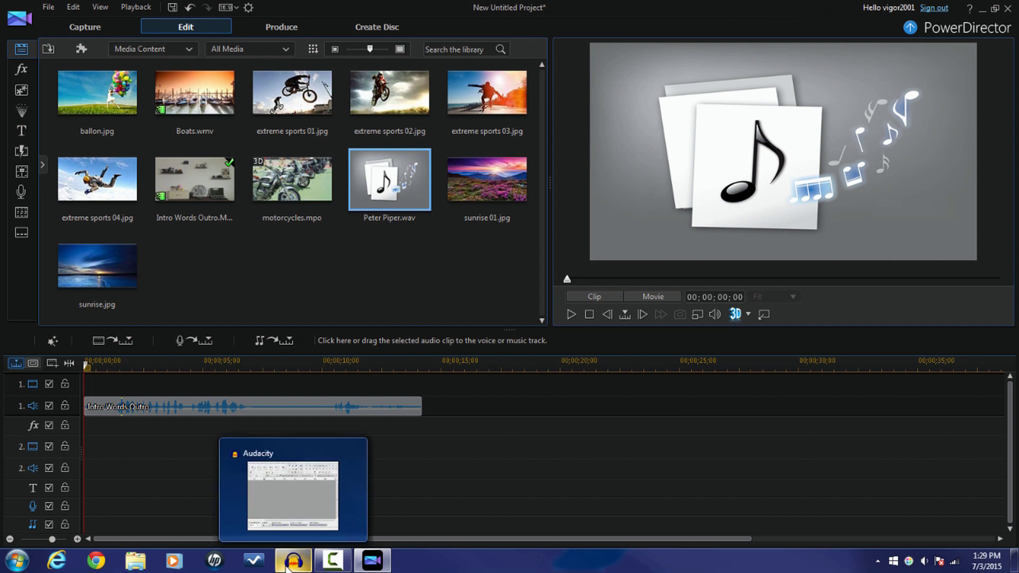
{"action": "left_click", "coordinate": [288, 566]}
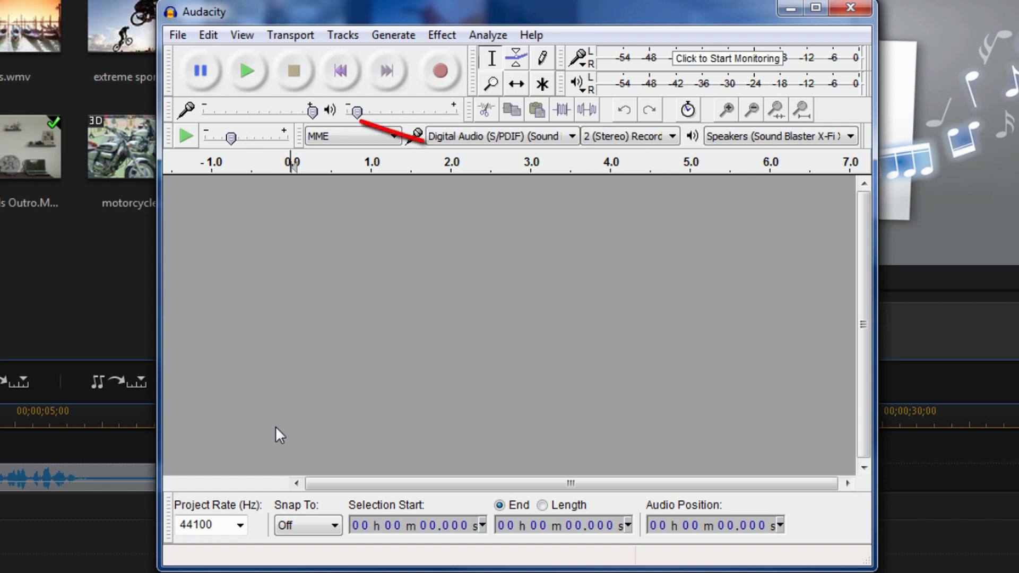
{"action": "left_click", "coordinate": [178, 36]}
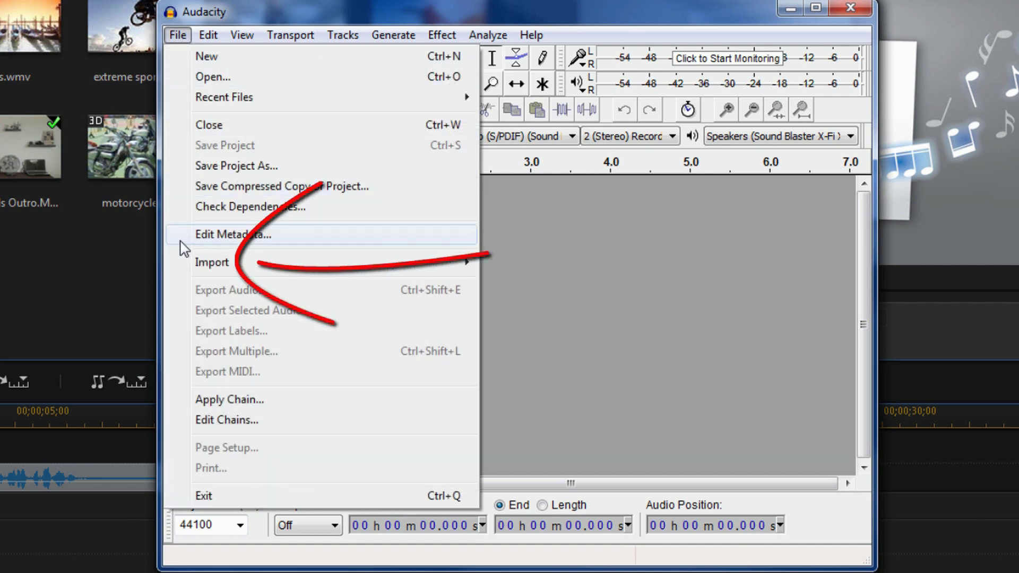
Step: Import Peter Piper.wav from Audio_Tracks into Audacity, accepting the import warning
{"action": "mouse_move", "coordinate": [208, 264]}
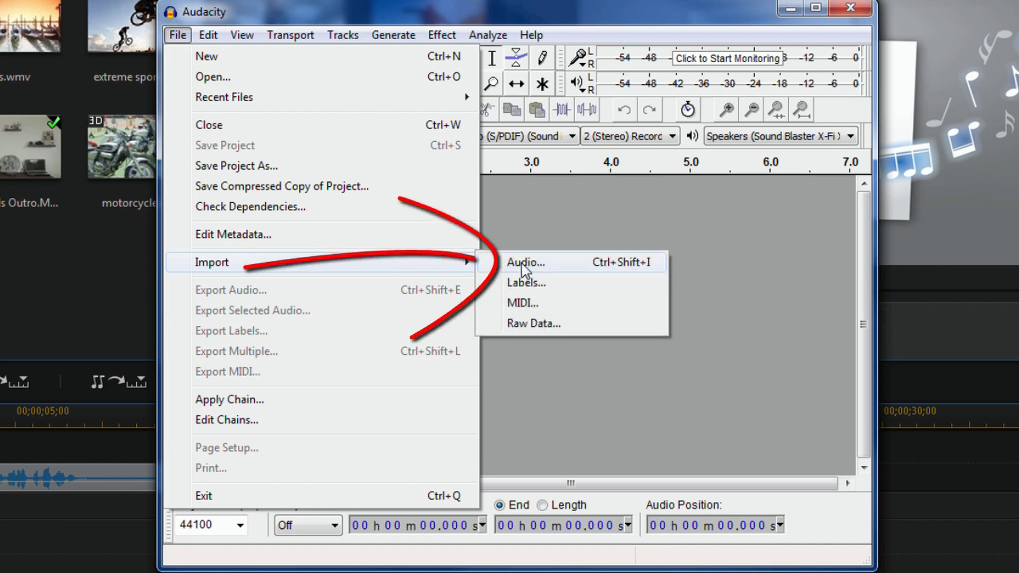
{"action": "left_click", "coordinate": [572, 262]}
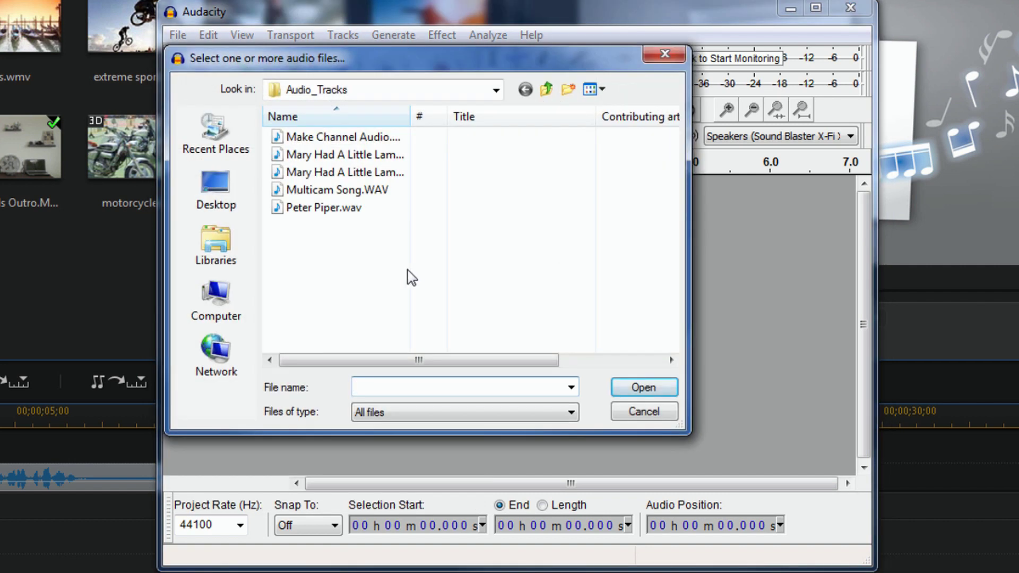
{"action": "left_click", "coordinate": [325, 208]}
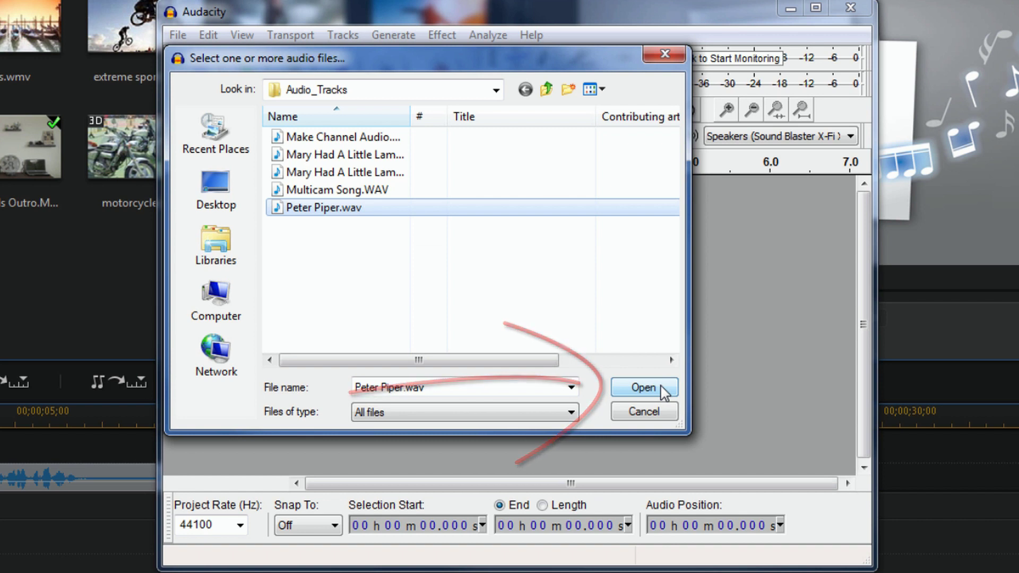
{"action": "left_click", "coordinate": [643, 388]}
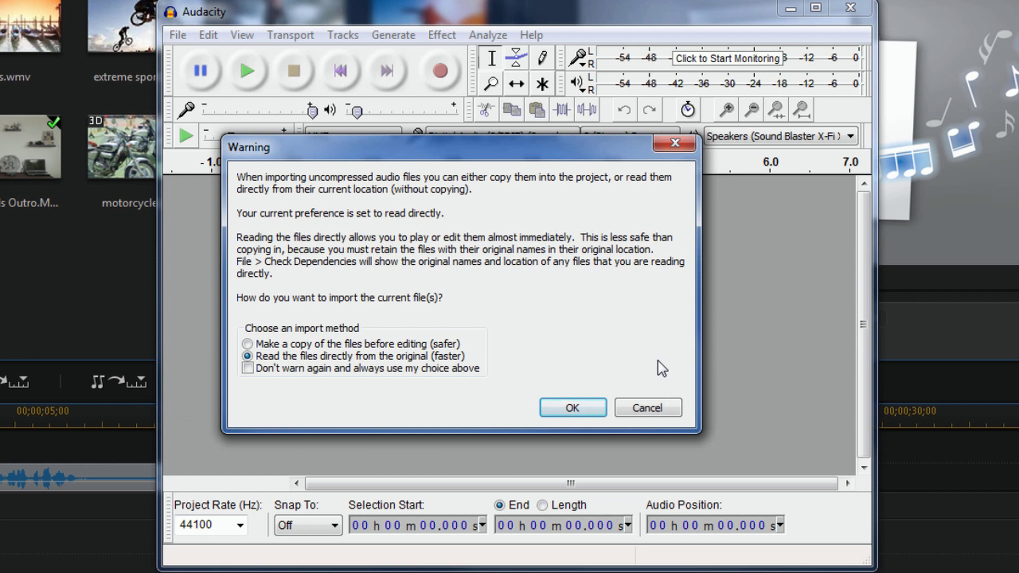
{"action": "left_click", "coordinate": [575, 409]}
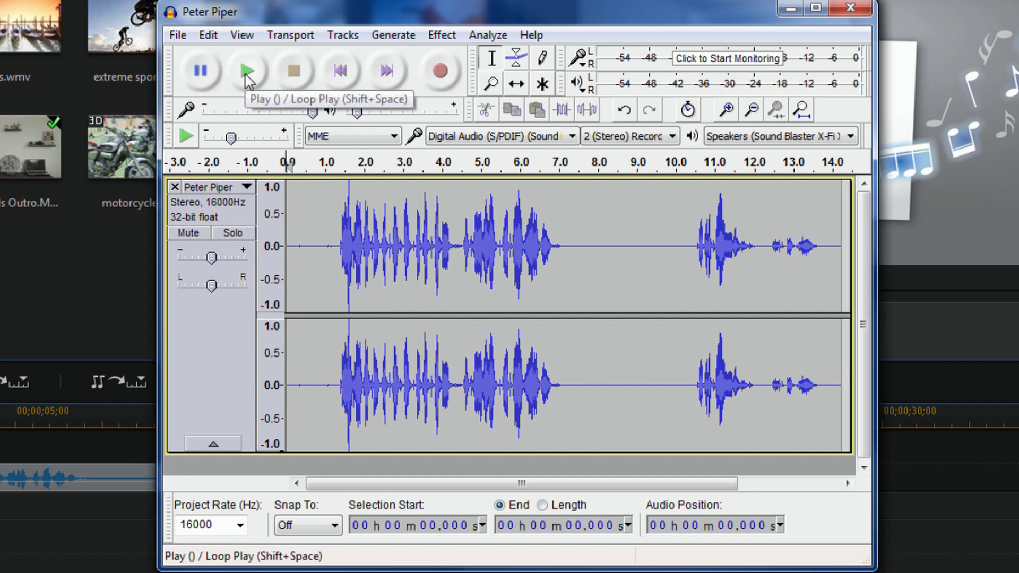
{"action": "left_click", "coordinate": [246, 76]}
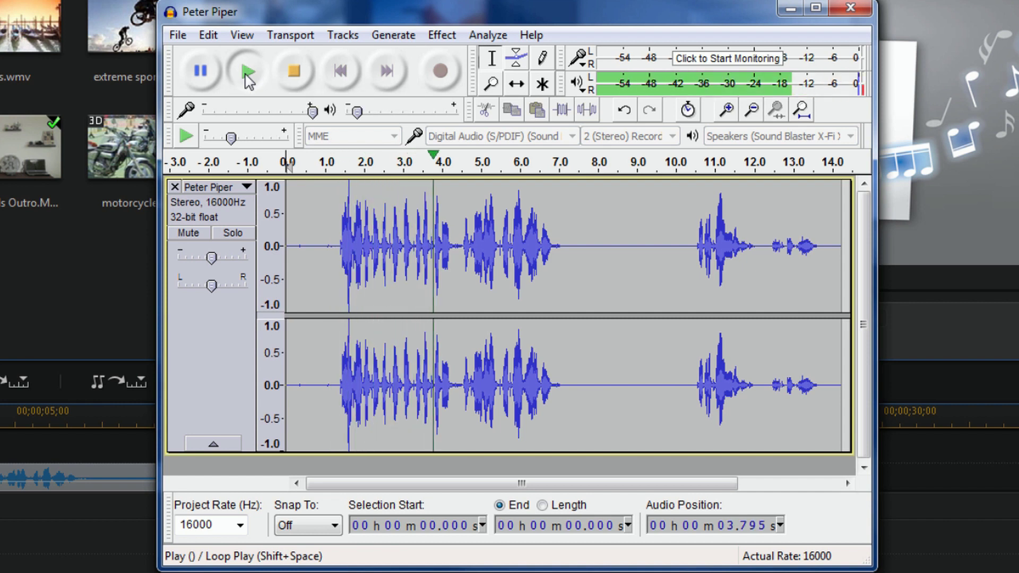
{"action": "left_click", "coordinate": [291, 75]}
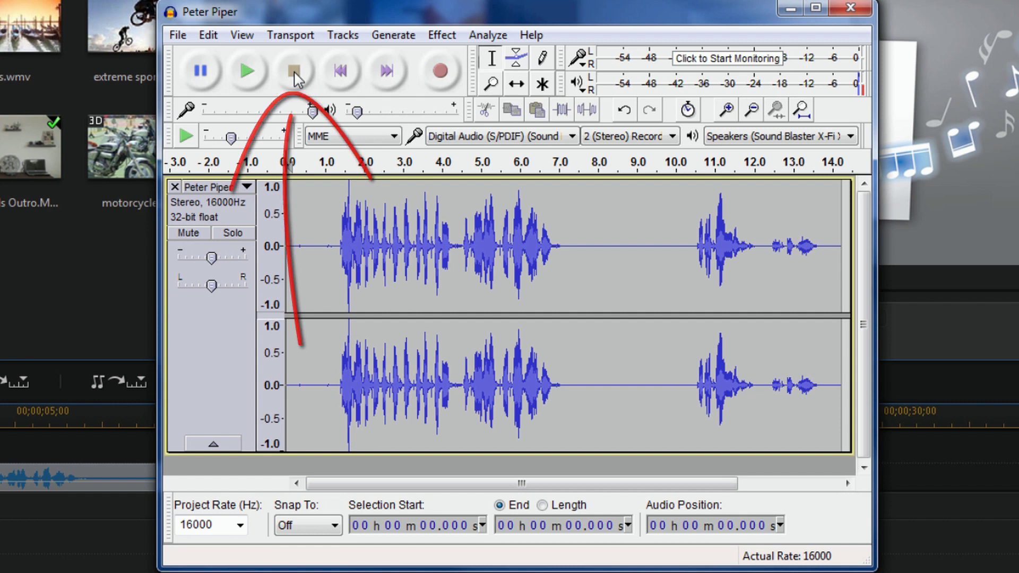
Step: Open Change Pitch and preview a lowered pitch as a trial
{"action": "left_click", "coordinate": [437, 43]}
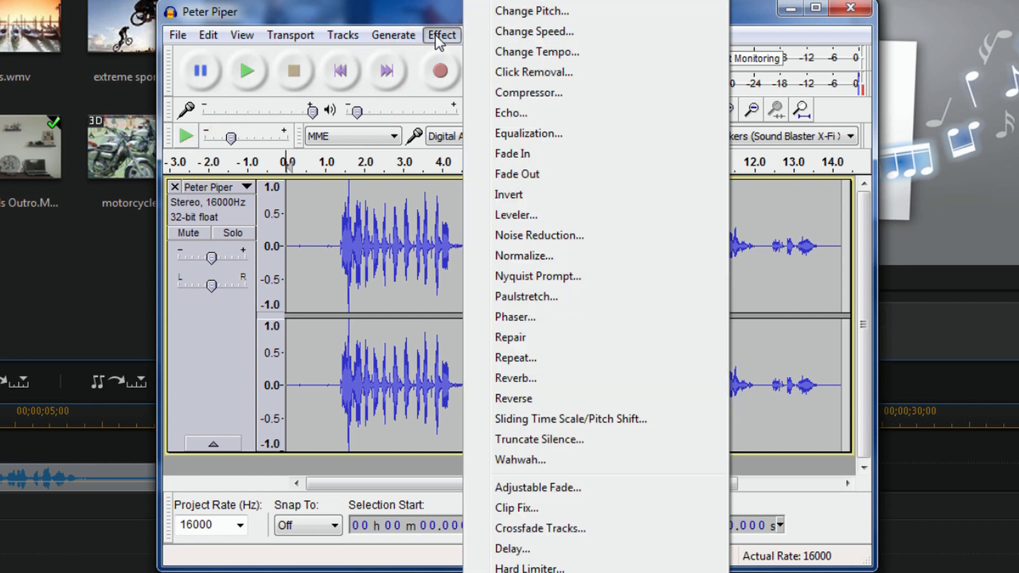
{"action": "left_click", "coordinate": [529, 12]}
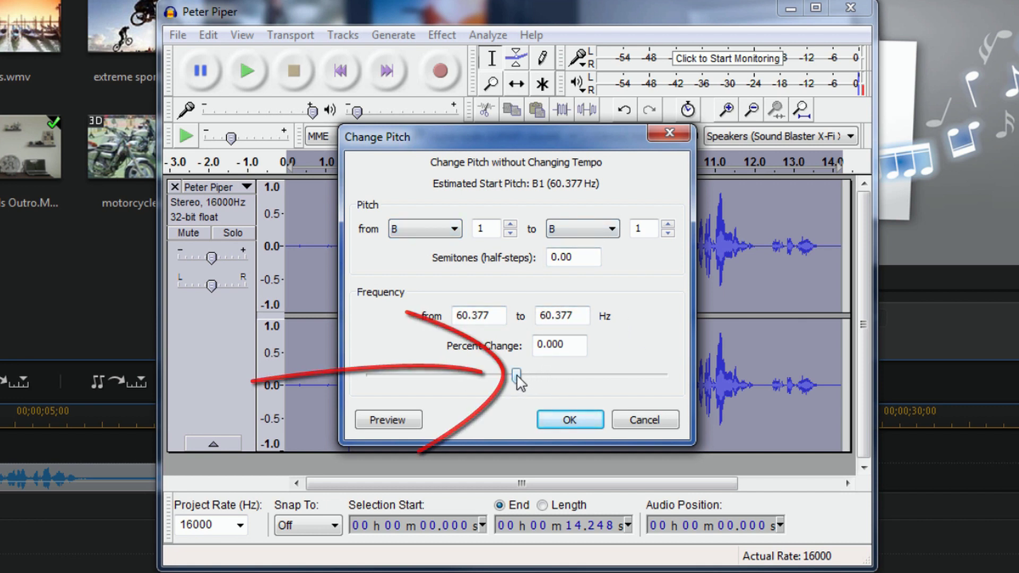
{"action": "left_click_drag", "start_coordinate": [517, 376], "coordinate": [466, 376]}
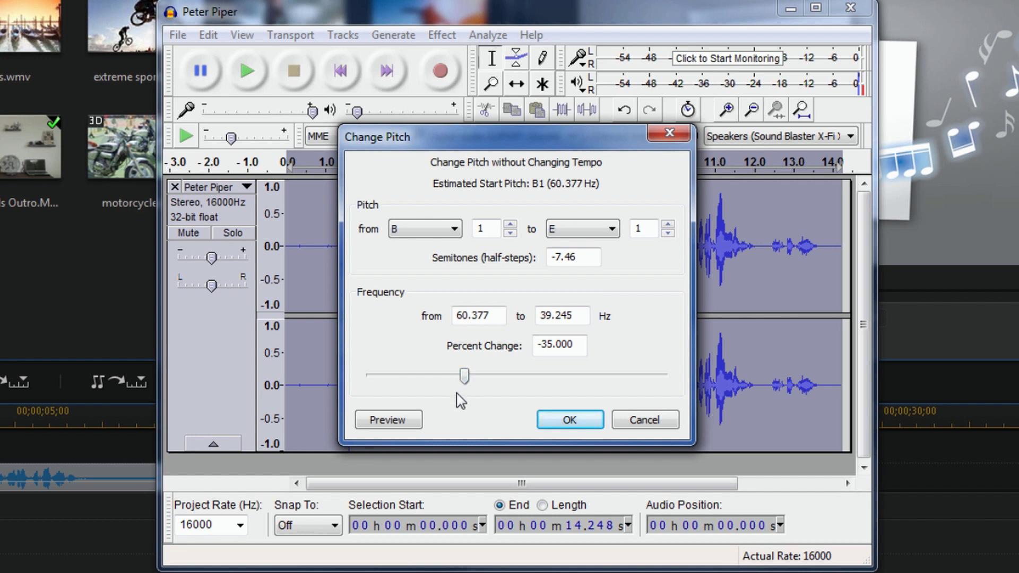
{"action": "left_click", "coordinate": [396, 421]}
Step: Raise the pitch by about 36.866% (5.43 semitones, B to E), preview, and apply it
{"action": "left_click_drag", "start_coordinate": [464, 378], "coordinate": [537, 383]}
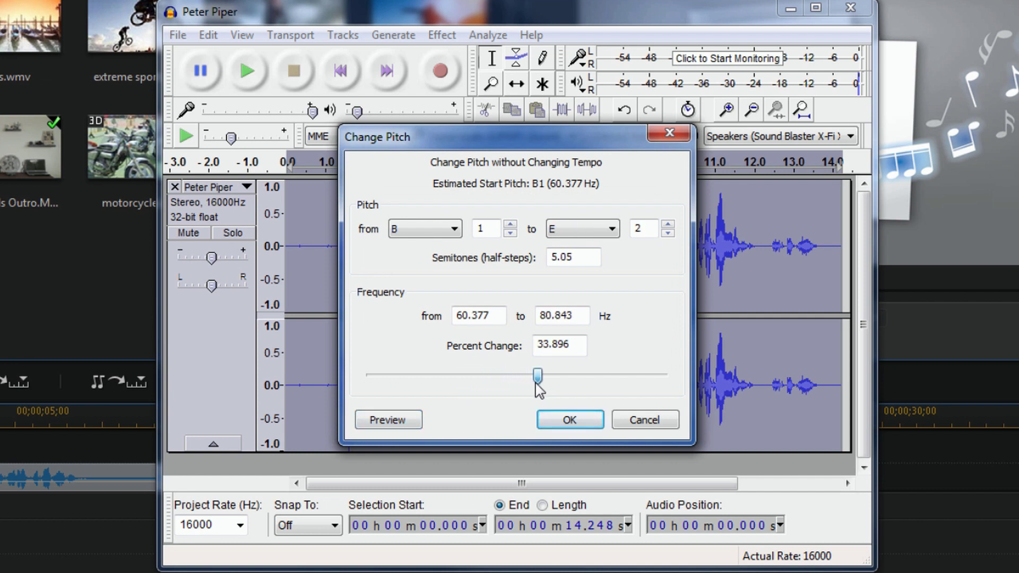
{"action": "left_click_drag", "start_coordinate": [536, 383], "coordinate": [539, 387]}
{"action": "left_click", "coordinate": [384, 420]}
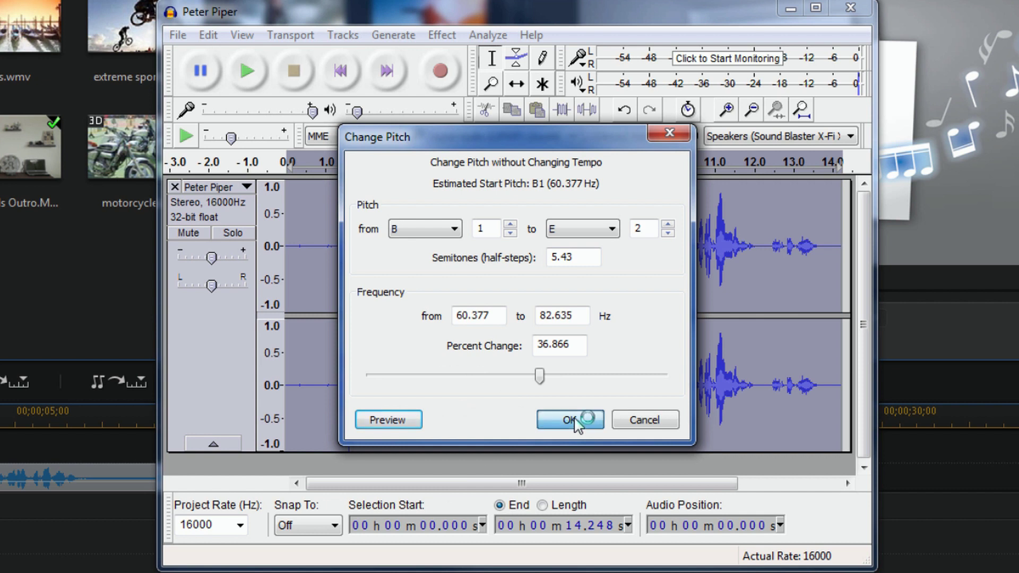
{"action": "left_click", "coordinate": [569, 420]}
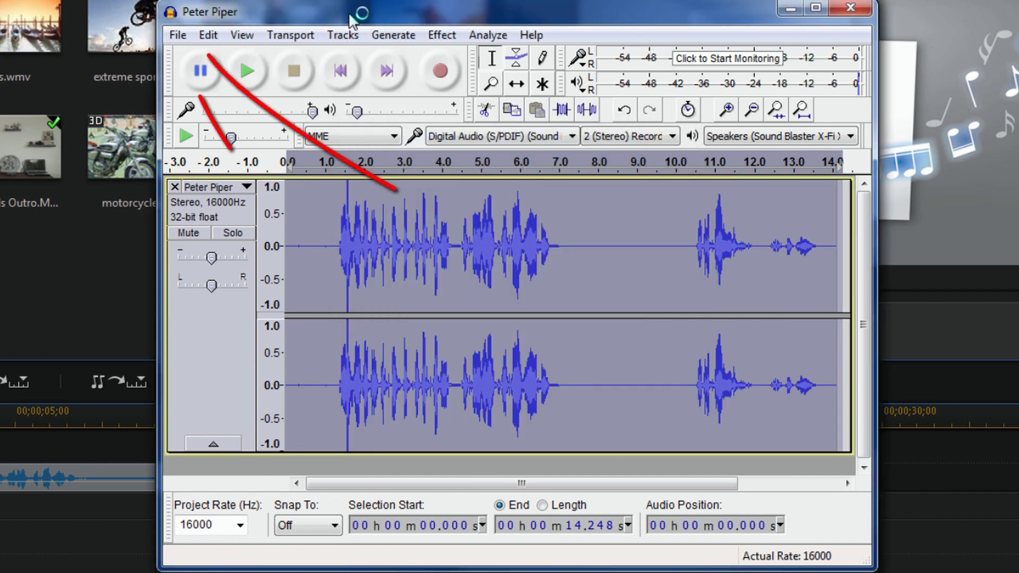
Step: Export the track as 'Peter Piper High Pitch' WAV to Audio_Tracks, leaving metadata empty
{"action": "left_click", "coordinate": [177, 36]}
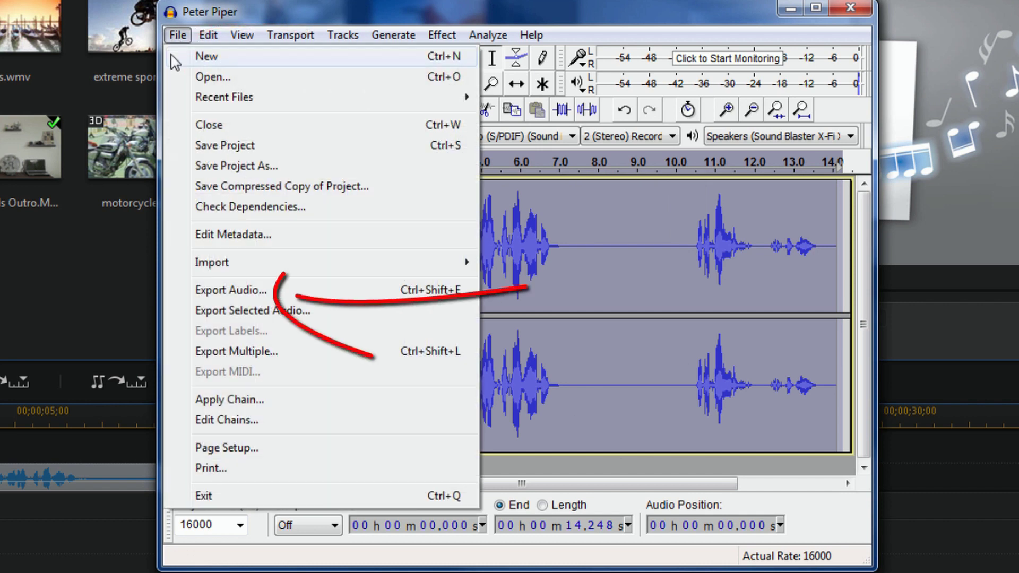
{"action": "left_click", "coordinate": [208, 291]}
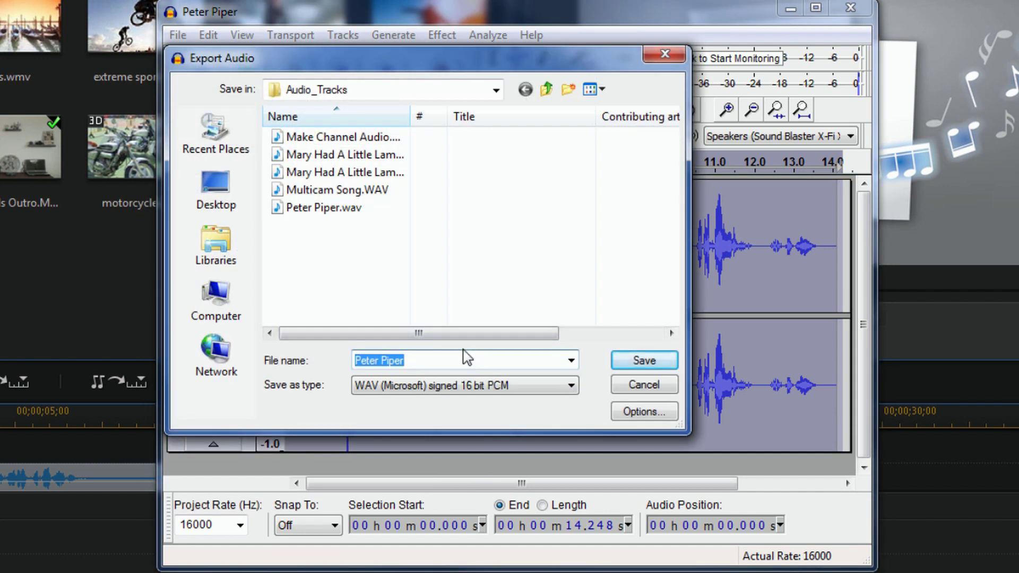
{"action": "left_click", "coordinate": [458, 364]}
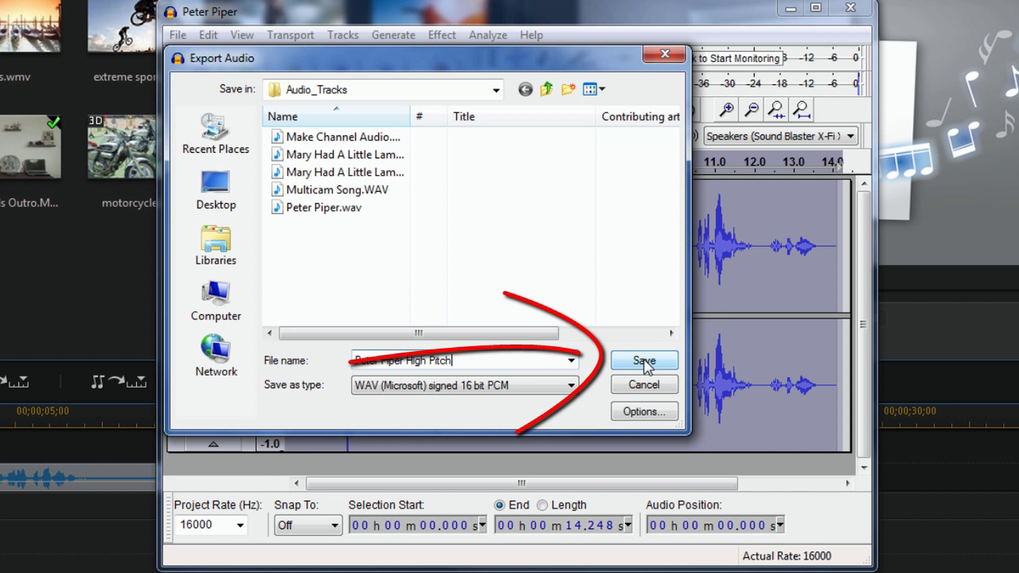
{"action": "left_click", "coordinate": [644, 362]}
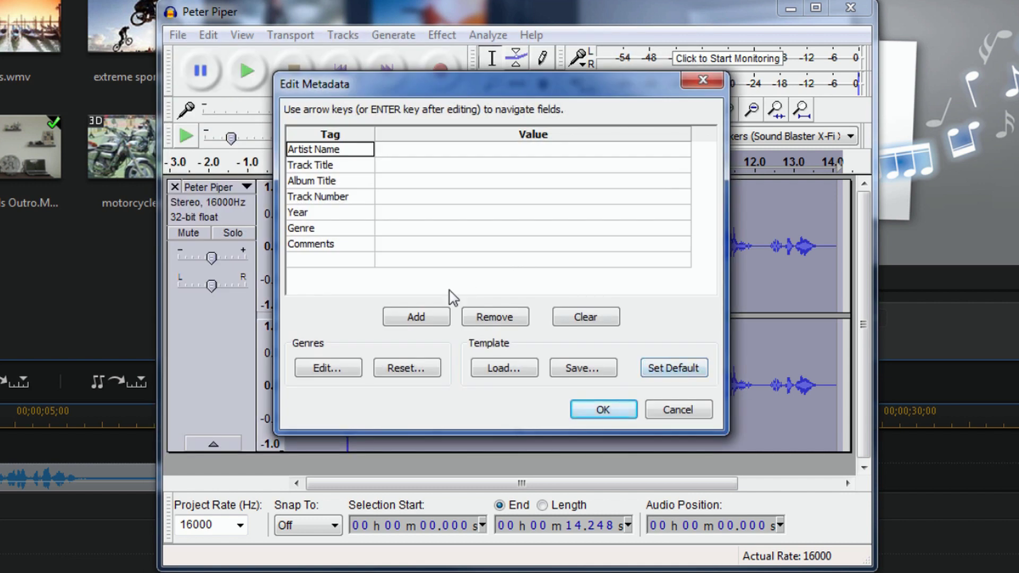
{"action": "left_click", "coordinate": [606, 410]}
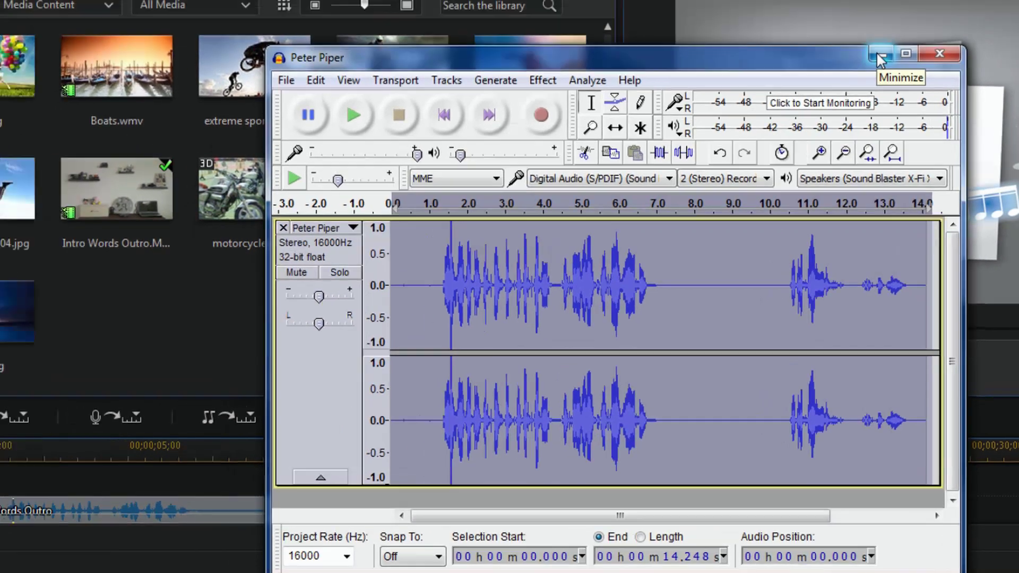
Step: Undo to restore the Intro Words Outro video, then import both Peter Piper WAVs from Sounds\Audio_Tracks
{"action": "left_click", "coordinate": [789, 9]}
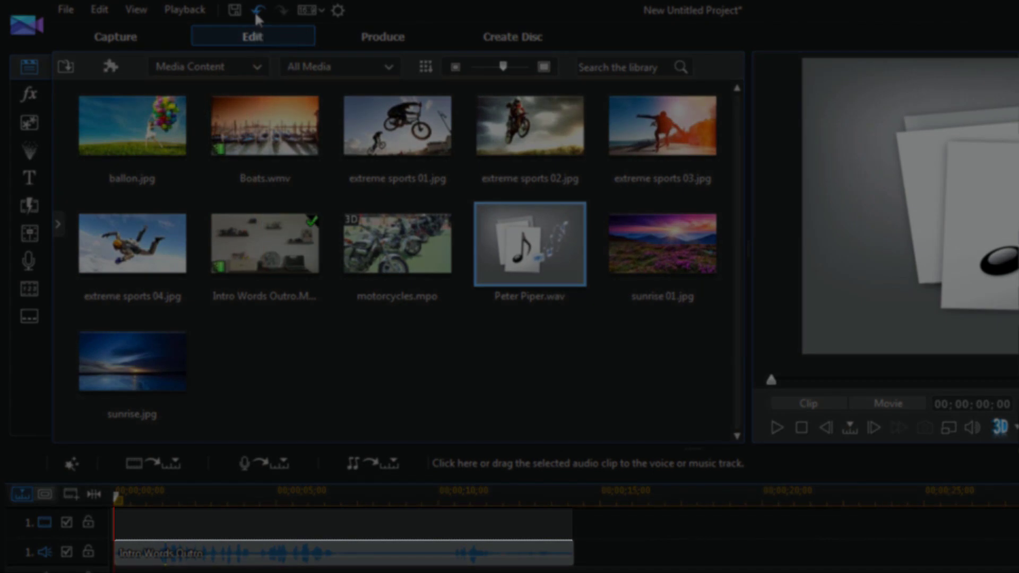
{"action": "left_click", "coordinate": [256, 14]}
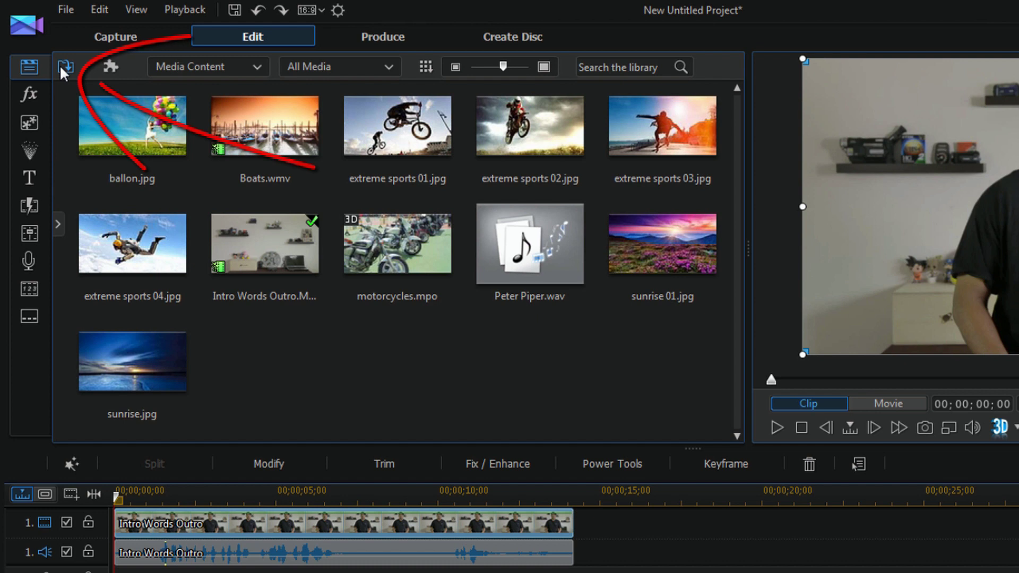
{"action": "left_click", "coordinate": [65, 66]}
{"action": "left_click", "coordinate": [130, 90]}
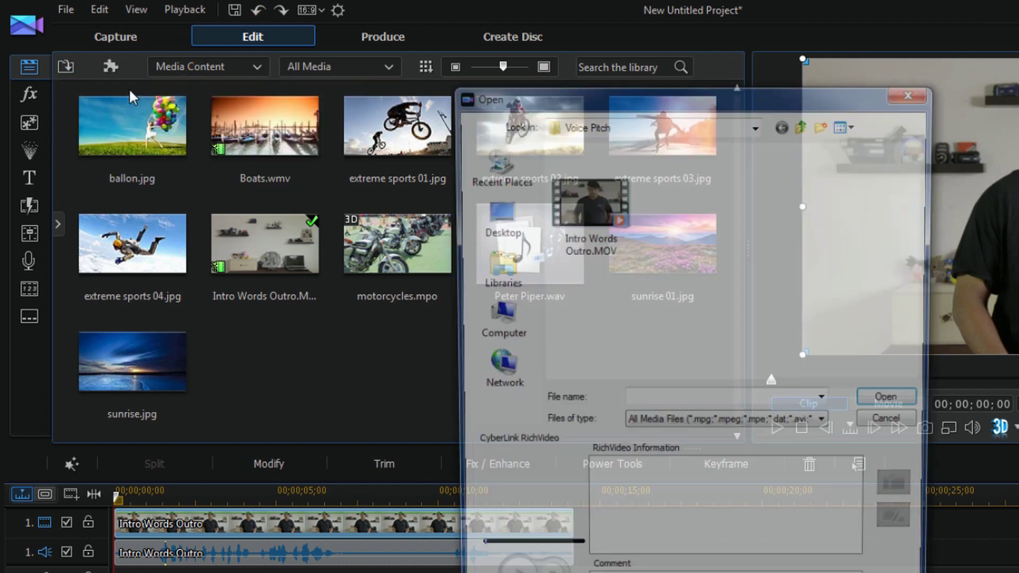
{"action": "left_click", "coordinate": [804, 124]}
{"action": "left_click", "coordinate": [804, 124]}
{"action": "double_click", "coordinate": [607, 213]}
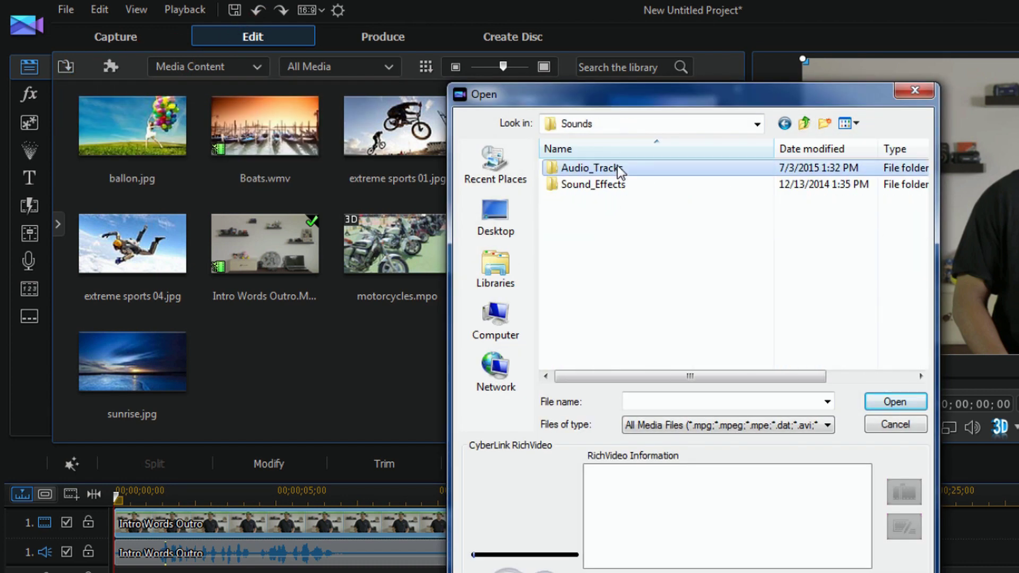
{"action": "double_click", "coordinate": [616, 165]}
{"action": "left_click", "coordinate": [584, 250]}
{"action": "left_click", "coordinate": [584, 233], "text": "shift"}
{"action": "key", "text": "Return"}
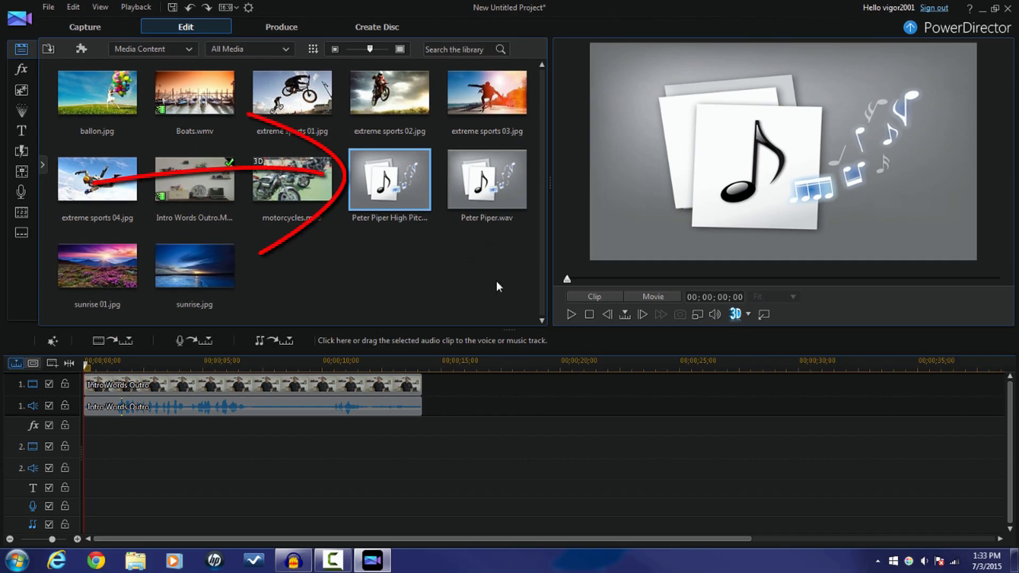
Step: Delete the Intro Words Outro audio, move Peter Piper High Pitch to audio track 1, and play back
{"action": "mouse_move", "coordinate": [394, 184]}
{"action": "left_mouse_down"}
{"action": "mouse_move", "coordinate": [387, 445]}
{"action": "mouse_move", "coordinate": [286, 464]}
{"action": "mouse_move", "coordinate": [80, 471]}
{"action": "left_mouse_up"}
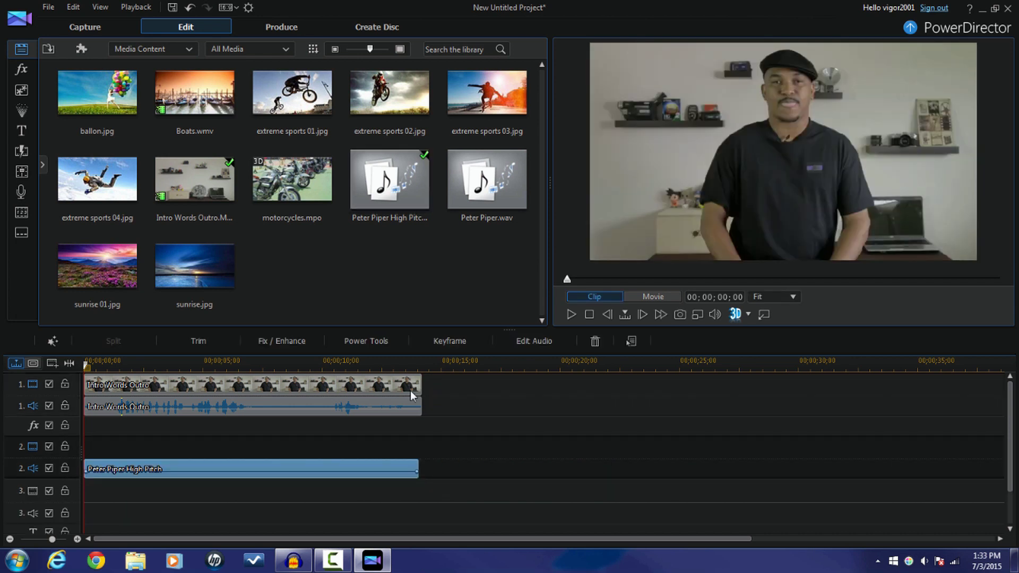
{"action": "left_click", "coordinate": [308, 404]}
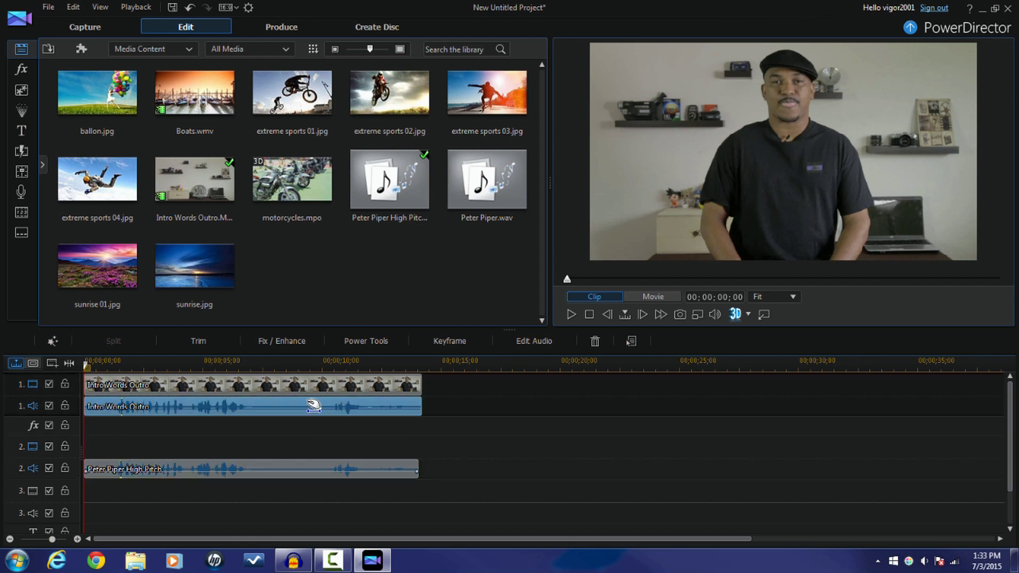
{"action": "left_click", "coordinate": [594, 342]}
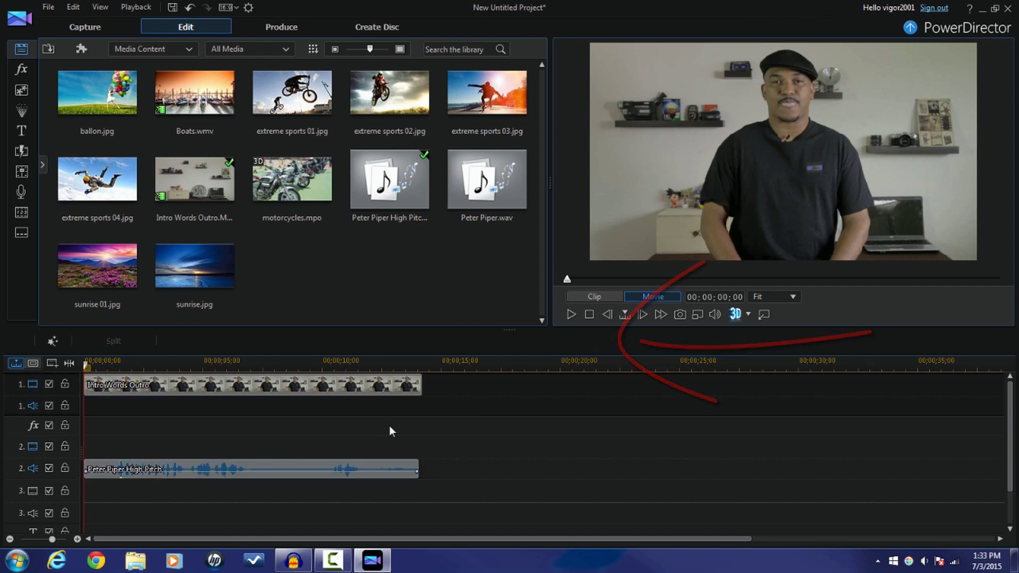
{"action": "left_click_drag", "start_coordinate": [290, 467], "coordinate": [285, 414]}
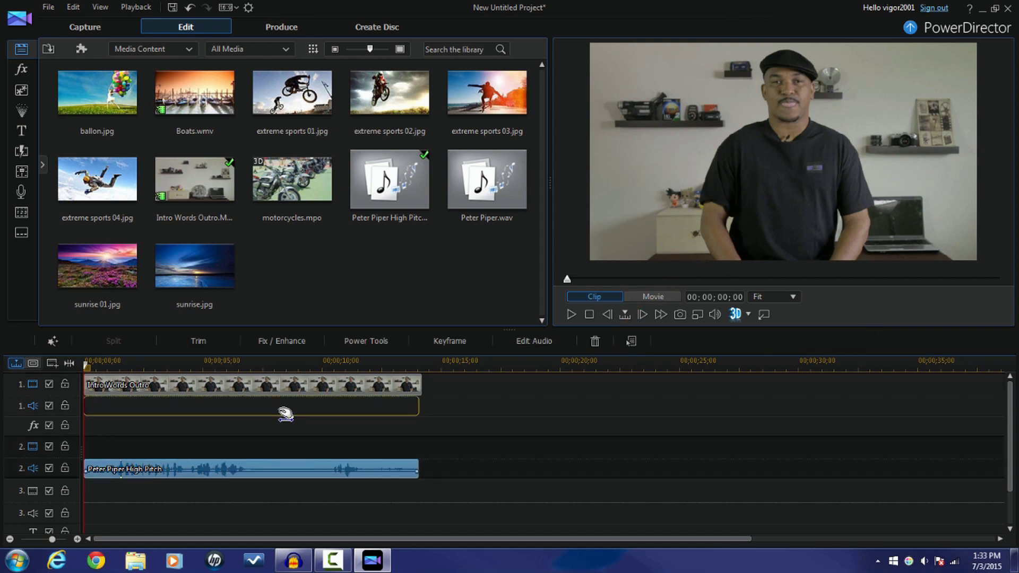
{"action": "left_click_drag", "start_coordinate": [344, 469], "coordinate": [344, 407]}
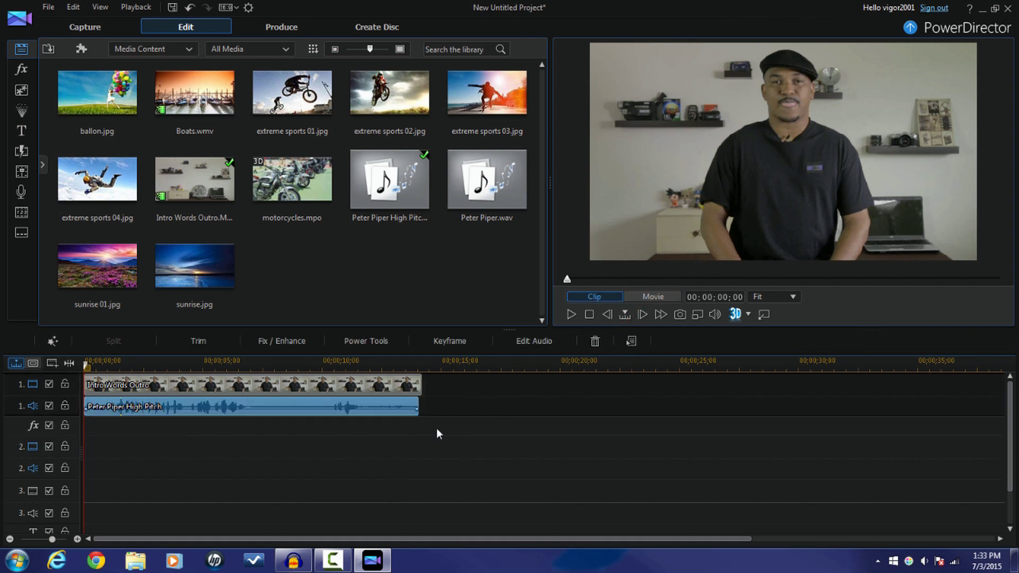
{"action": "left_click", "coordinate": [570, 314]}
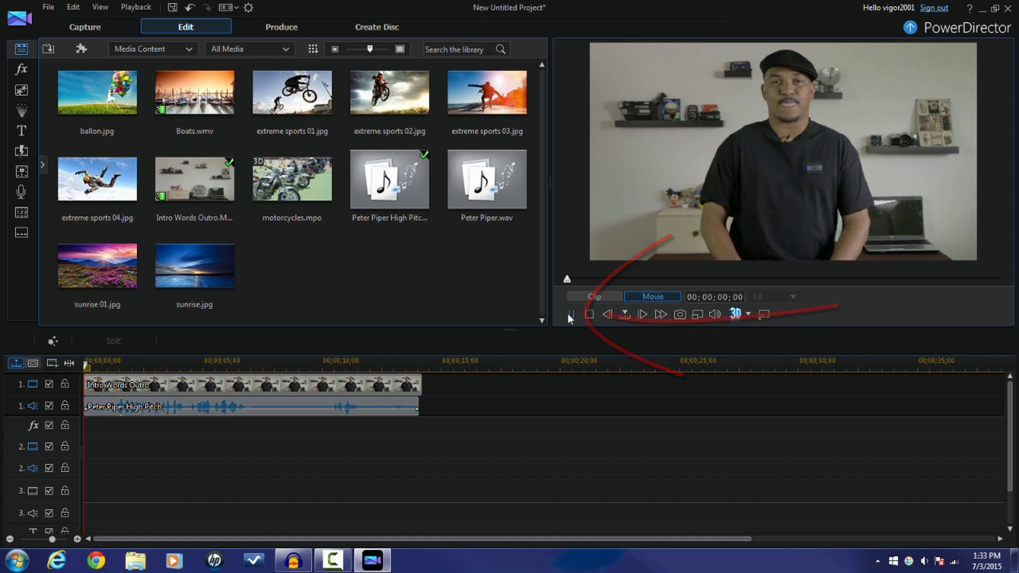